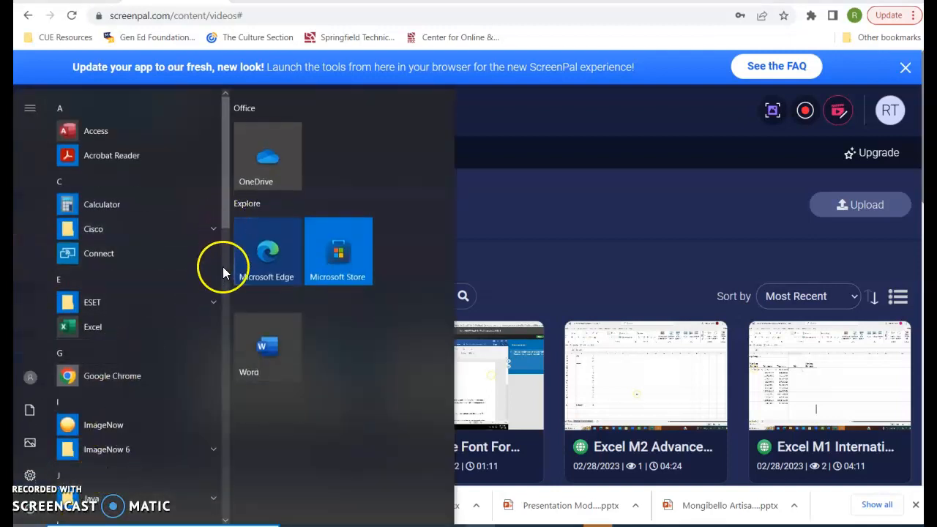
Step: Open Word and create a new blank document
{"action": "left_click_drag", "start_coordinate": [229, 221], "coordinate": [235, 493]}
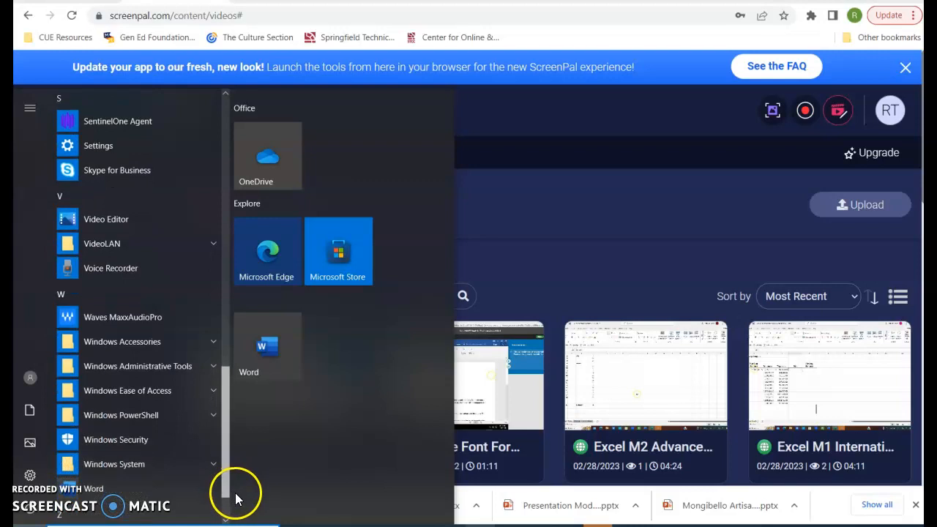
{"action": "left_click", "coordinate": [104, 493]}
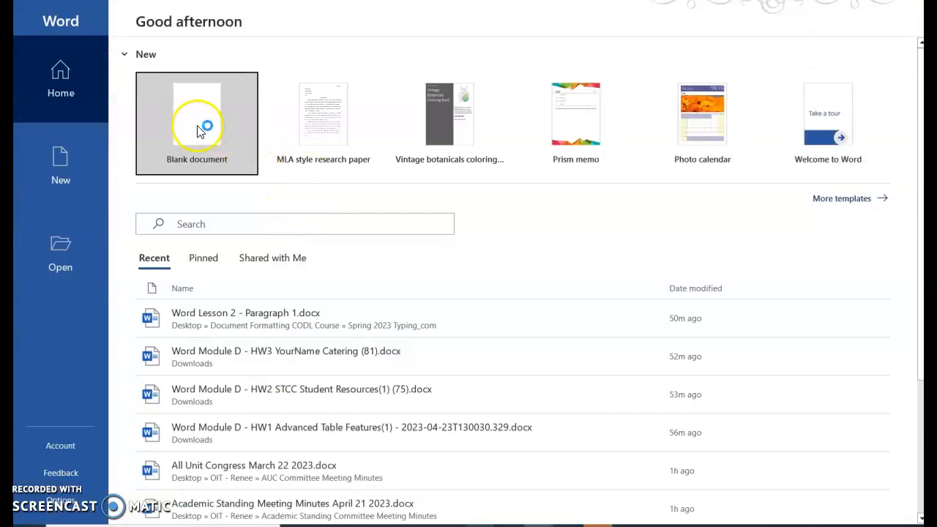
{"action": "left_click", "coordinate": [198, 130]}
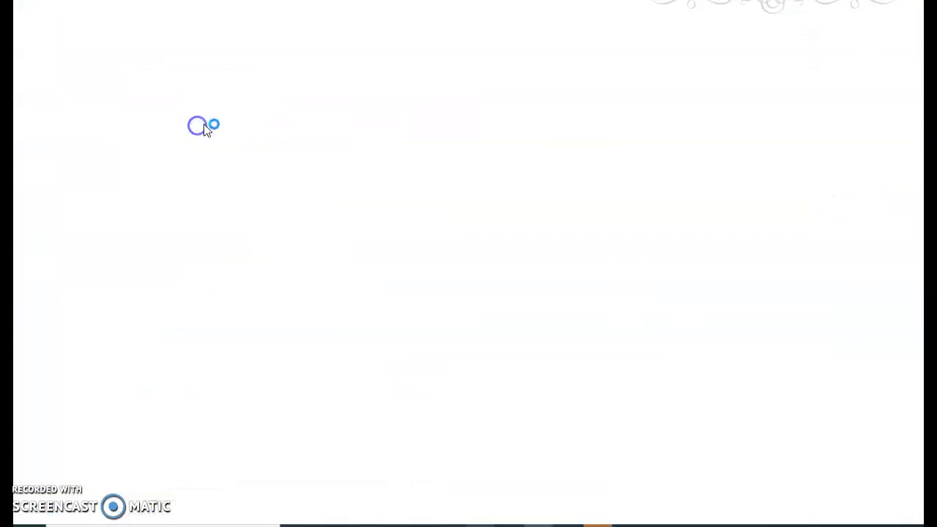
{"action": "left_click", "coordinate": [305, 131]}
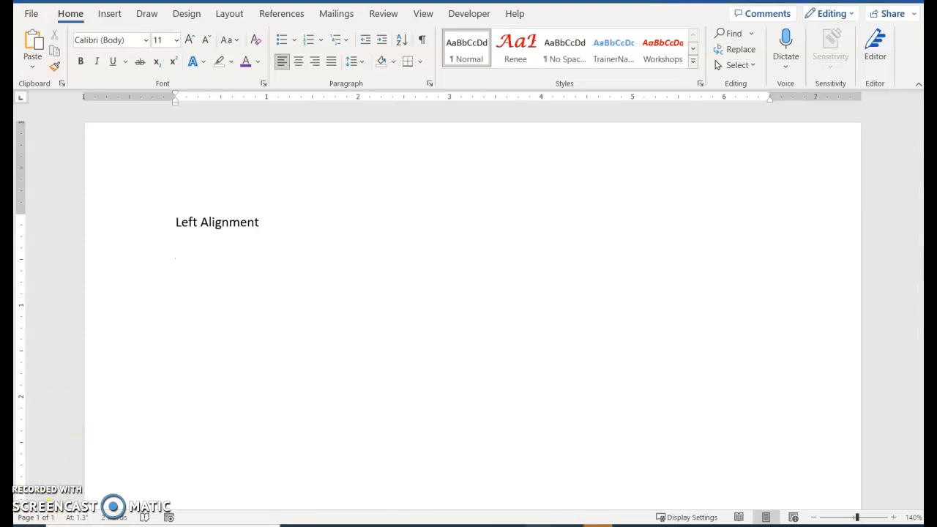
Step: Enter the paragraph on customer survey results about New England under the "Left Alignment" heading, and show the formatting marks
{"action": "type", "text": "Results from our customer survey indicate that our customers want to explore New England for a variety of reasons. First, New England offers spectacular scenery through four amazing seasons. Second, our customers want to experience the rich cultures of New England and engage with its friendly citizens. The area offers a balanced variety of beautiful places to walk, interesting sites to see, fun activities for all ages and experience levels, and delicious food."}
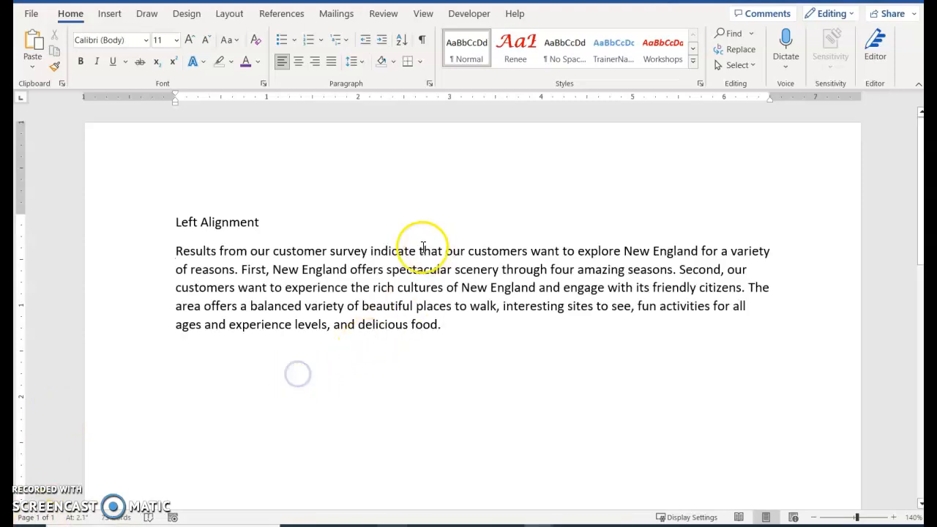
{"action": "left_click", "coordinate": [422, 41]}
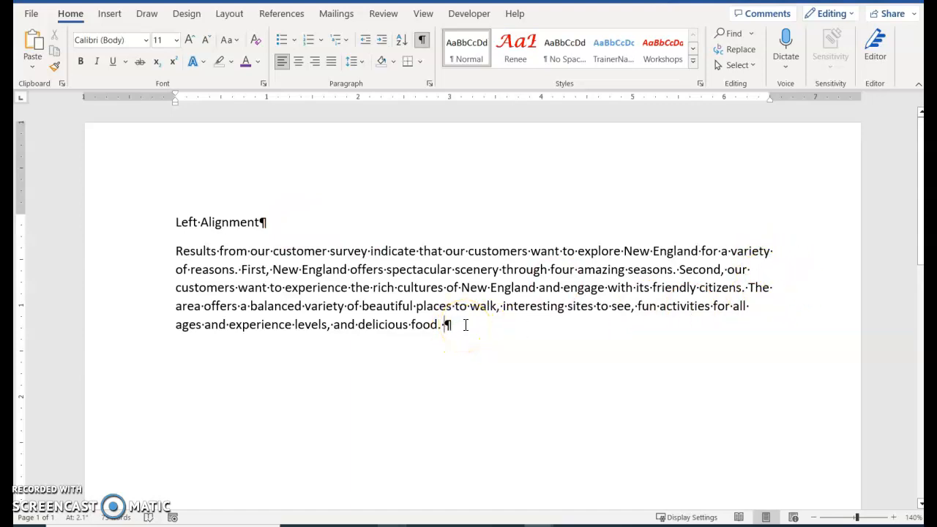
{"action": "key", "text": "Return"}
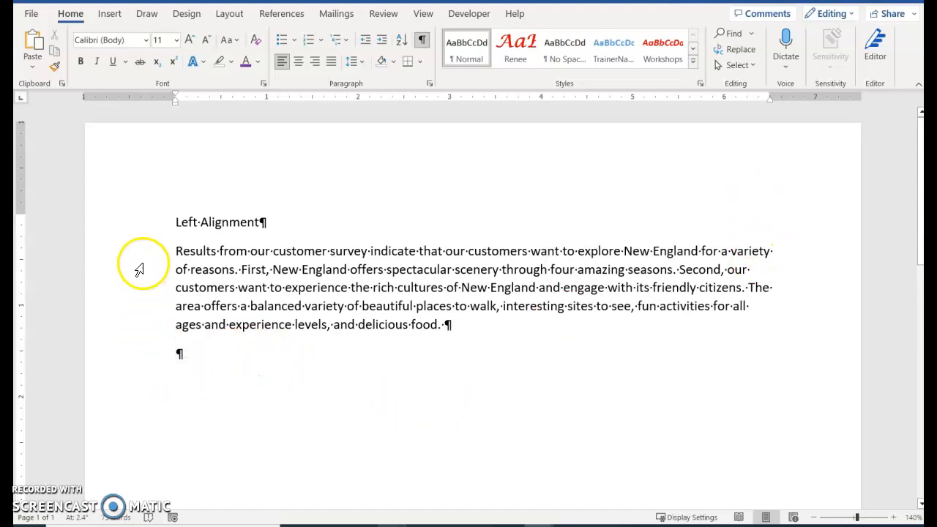
Step: Copy the survey paragraph and paste it under a new heading reading "Center Alignment"
{"action": "triple_click", "coordinate": [329, 272]}
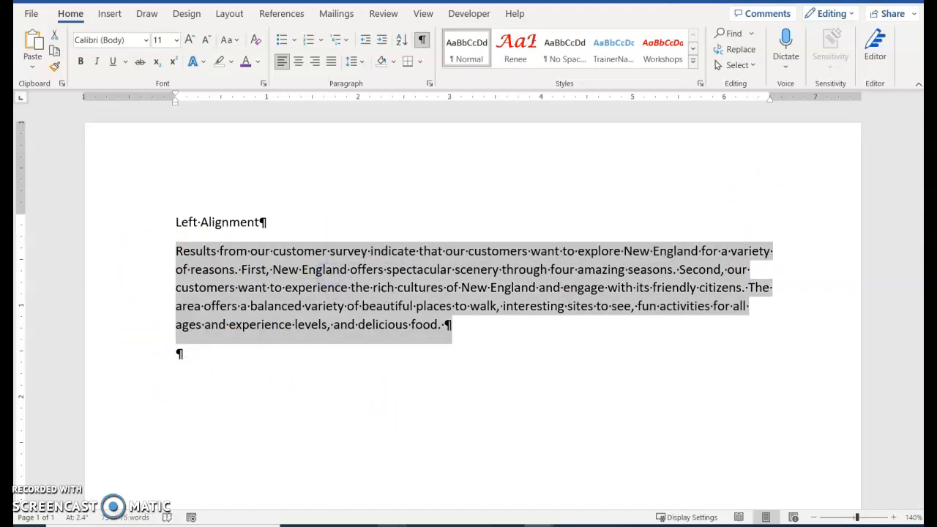
{"action": "left_click", "coordinate": [53, 50]}
{"action": "left_click", "coordinate": [229, 400]}
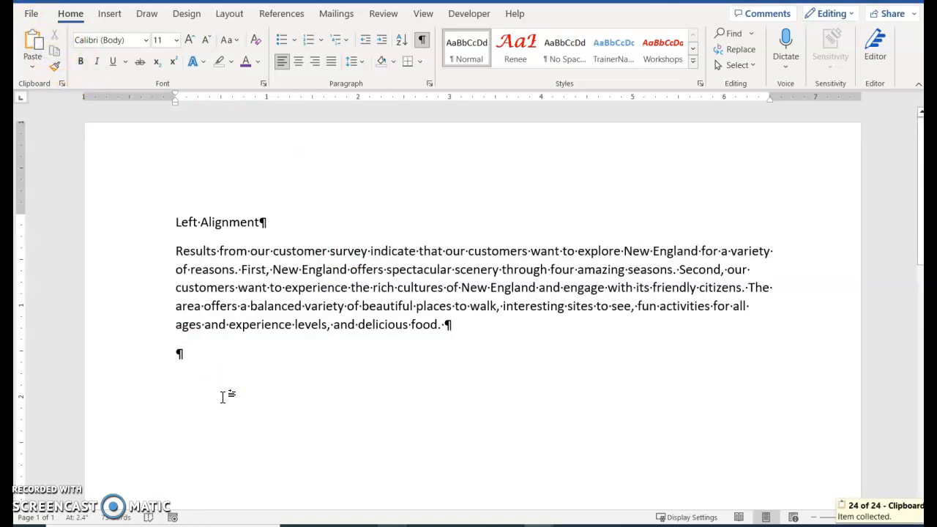
{"action": "type", "text": "Center A"}
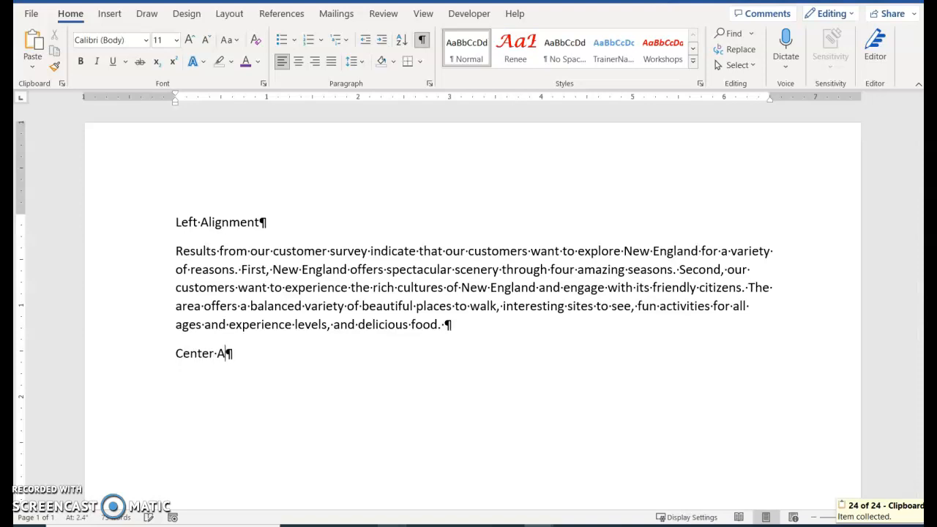
{"action": "type", "text": "lignment"}
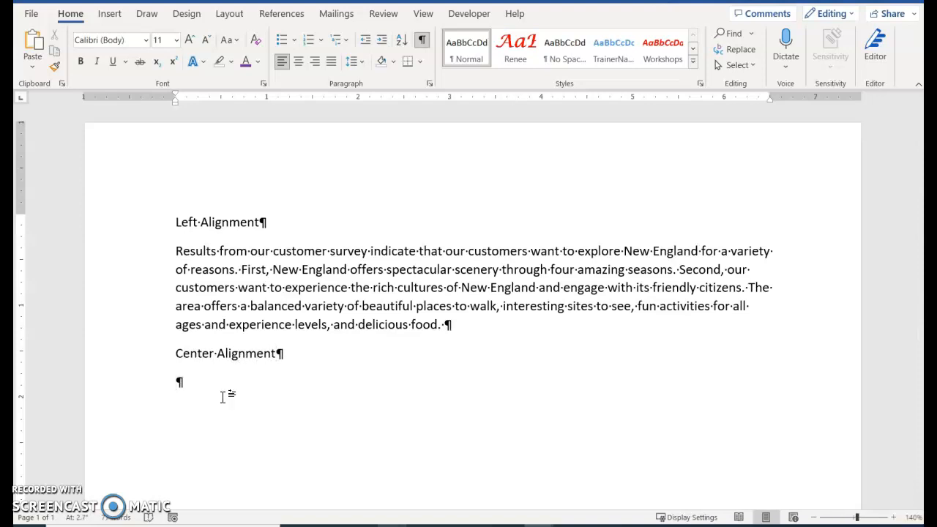
{"action": "left_click", "coordinate": [33, 43]}
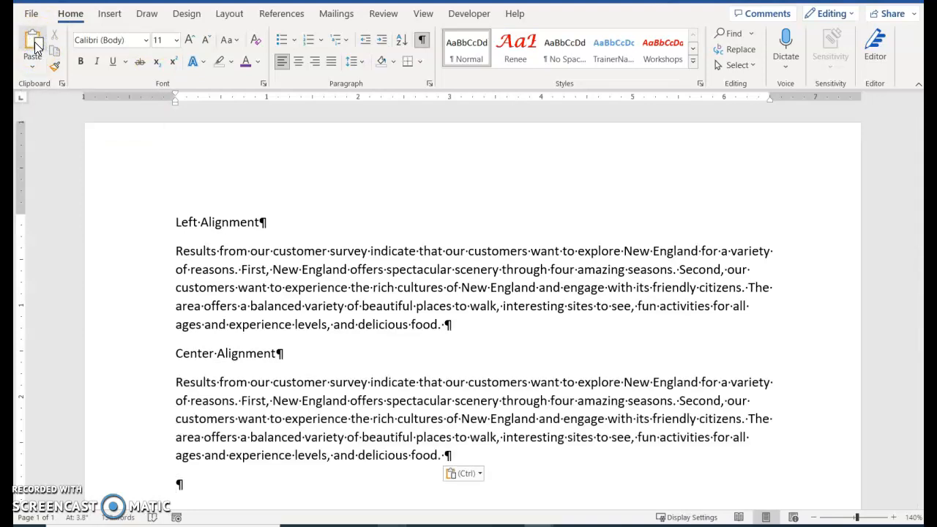
Step: Add a "Right Alignment" heading at the end of the document and paste the survey paragraph under it
{"action": "type", "text": "Right Alignment"}
{"action": "key", "text": "Return"}
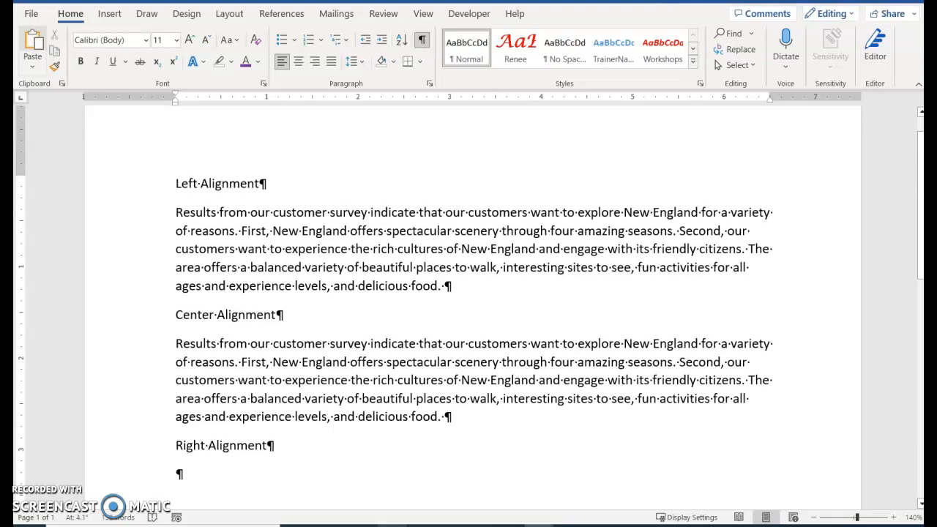
{"action": "left_click", "coordinate": [37, 45]}
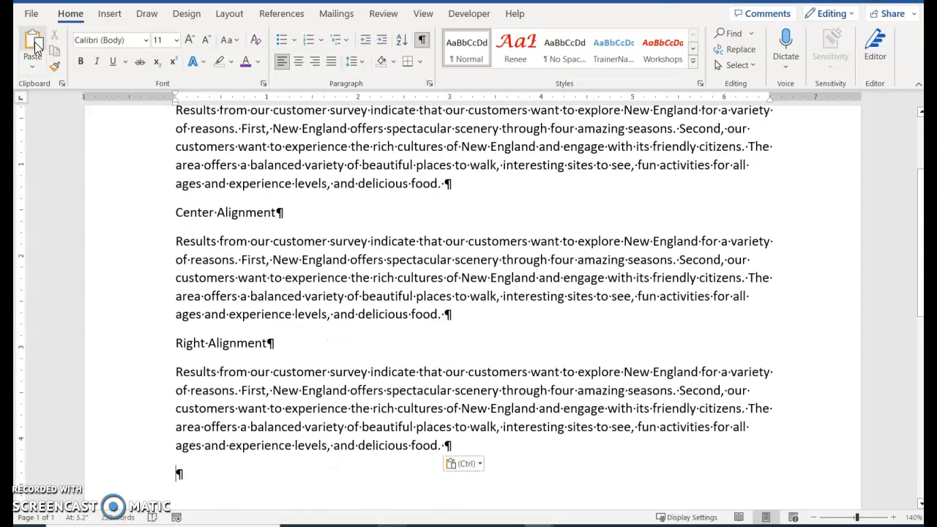
Step: Add a "Justify Alignment" heading at the end of the document and paste the survey paragraph under it
{"action": "type", "text": "Jus"}
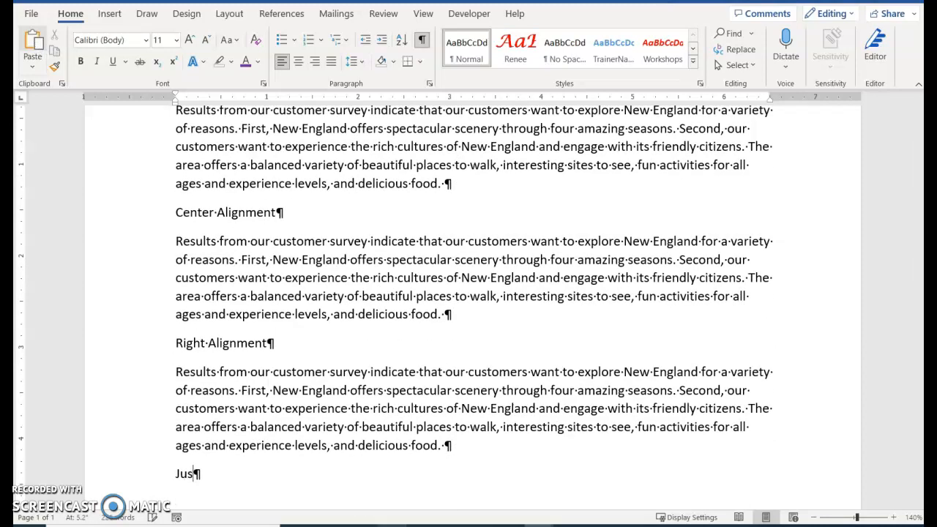
{"action": "type", "text": "tify Alignment"}
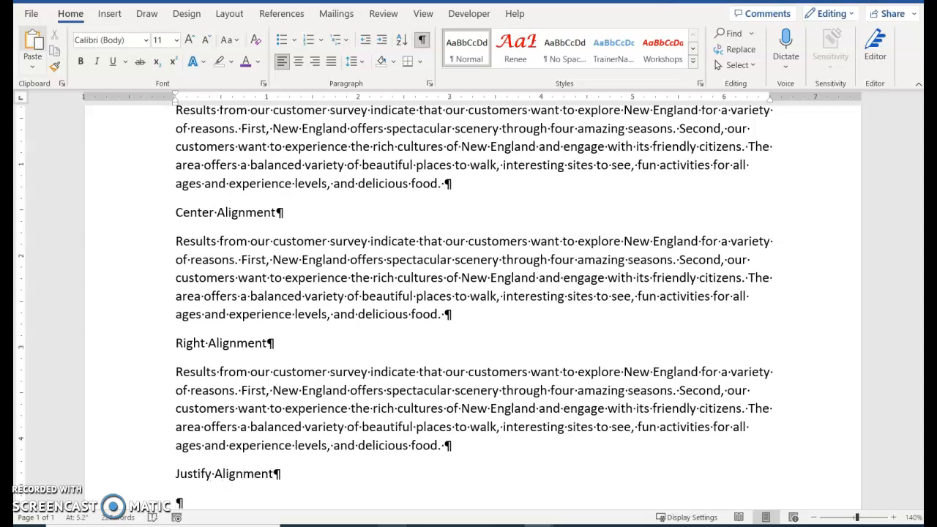
{"action": "scroll", "coordinate": [36, 140], "scroll_direction": "down", "scroll_amount": 3}
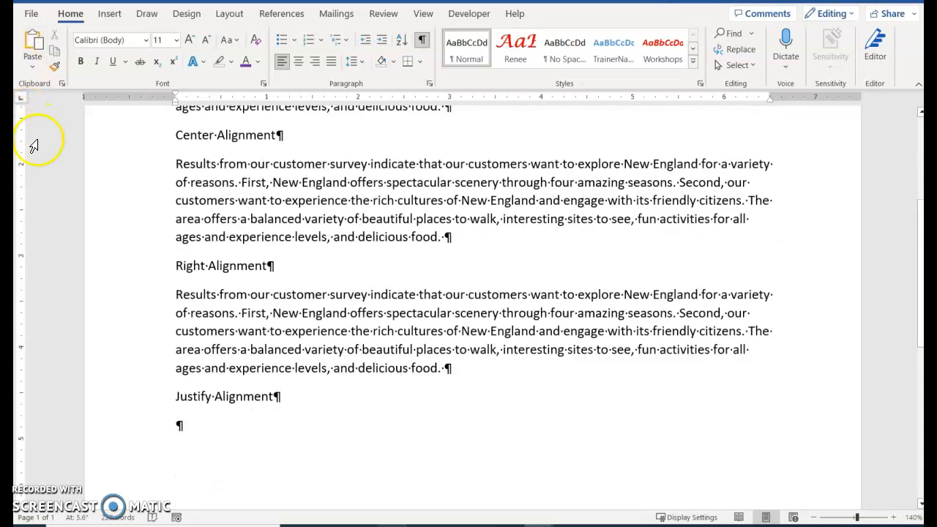
{"action": "right_click", "coordinate": [178, 410]}
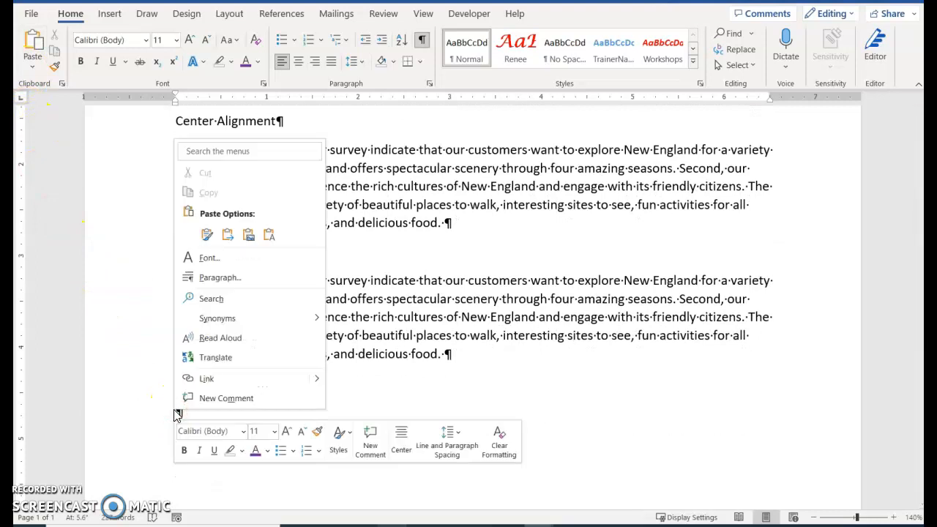
{"action": "left_click", "coordinate": [207, 234]}
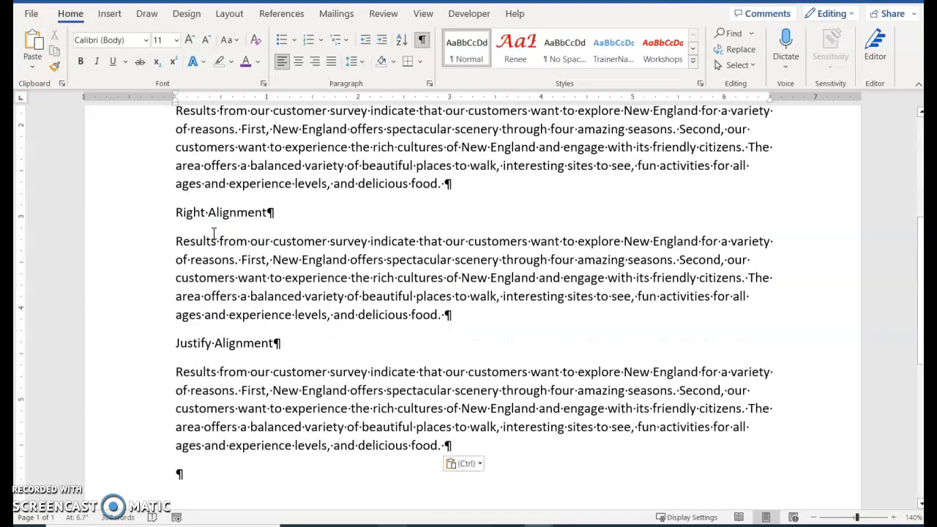
Step: Review the four sections and check the alignment of the "Left Alignment" heading and its paragraph
{"action": "scroll", "coordinate": [213, 234], "scroll_direction": "up", "scroll_amount": 8}
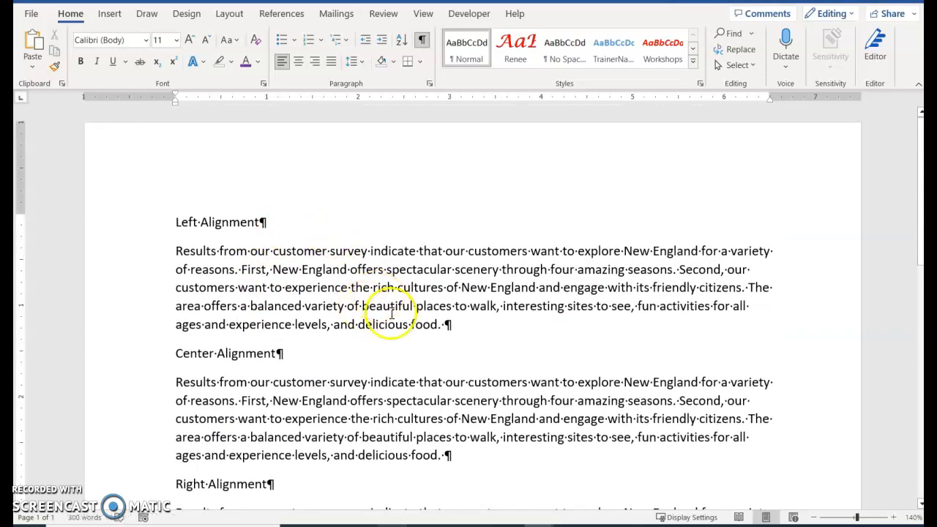
{"action": "scroll", "coordinate": [391, 314], "scroll_direction": "down", "scroll_amount": 5}
{"action": "scroll", "coordinate": [355, 288], "scroll_direction": "up", "scroll_amount": 3}
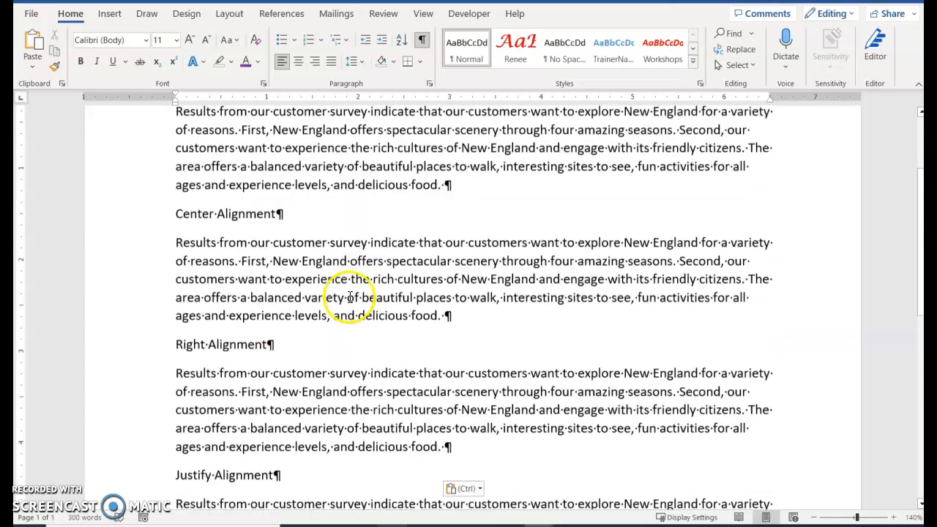
{"action": "scroll", "coordinate": [350, 297], "scroll_direction": "up", "scroll_amount": 2}
{"action": "left_click", "coordinate": [375, 278]}
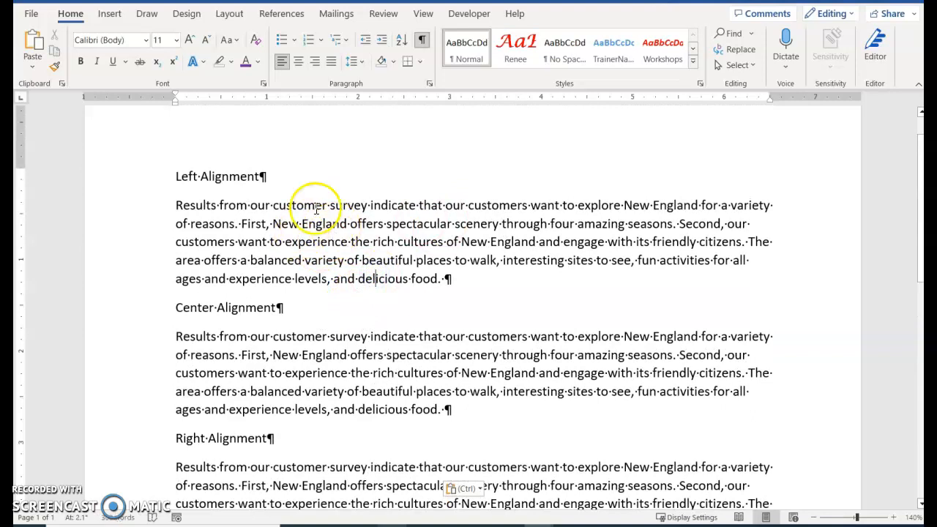
{"action": "left_click", "coordinate": [395, 242]}
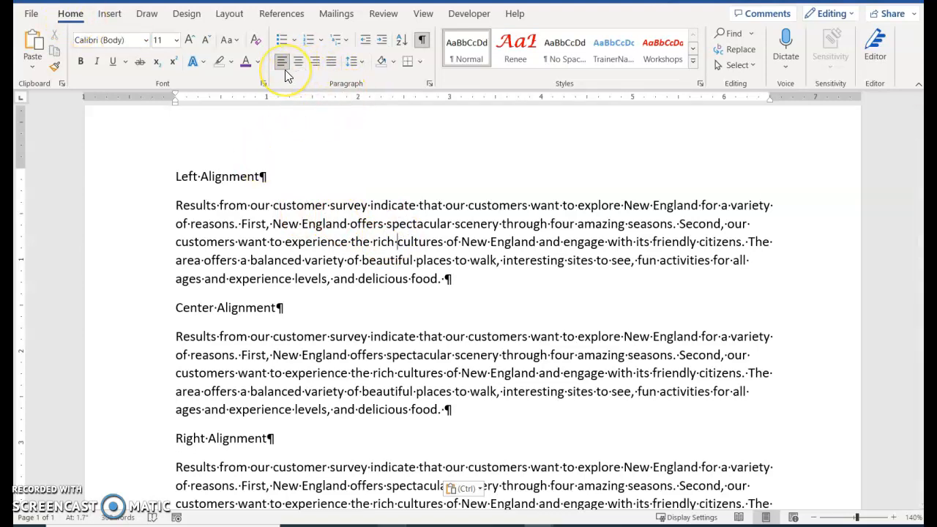
{"action": "left_click", "coordinate": [241, 177]}
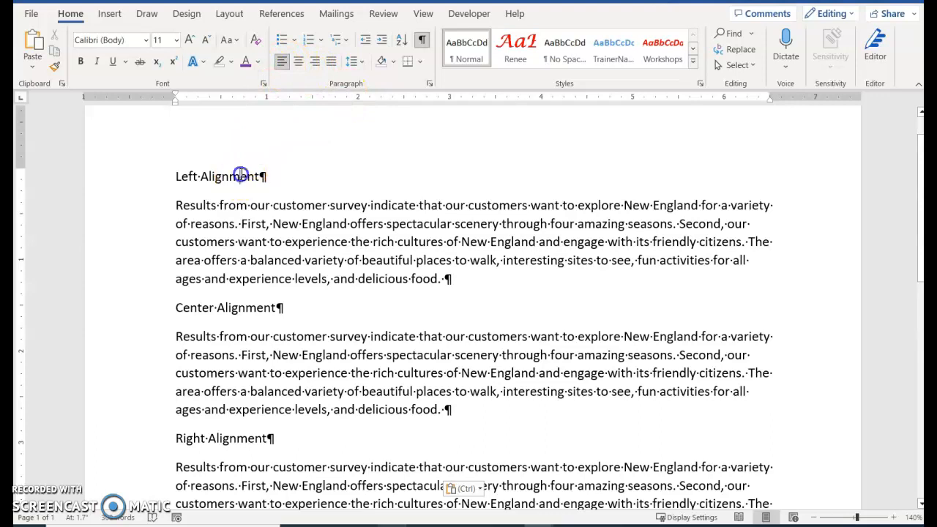
{"action": "left_click", "coordinate": [349, 223]}
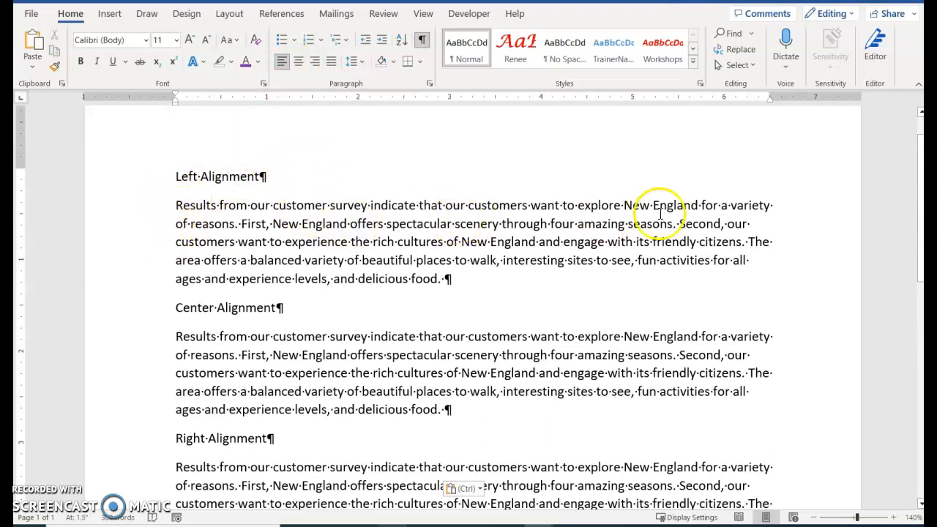
{"action": "scroll", "coordinate": [674, 272], "scroll_direction": "down", "scroll_amount": 2}
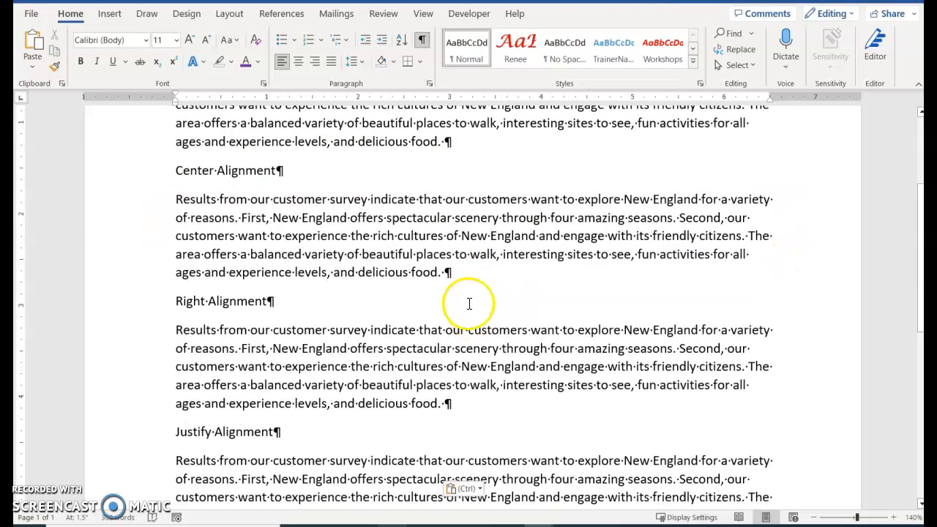
Step: Center the survey paragraph under the "Center Alignment" heading
{"action": "scroll", "coordinate": [425, 265], "scroll_direction": "up", "scroll_amount": 2}
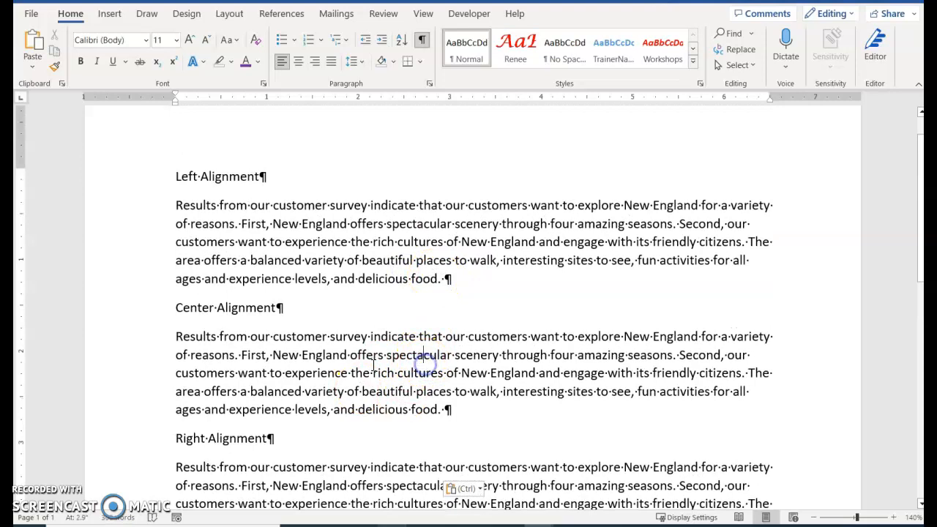
{"action": "left_click", "coordinate": [382, 372]}
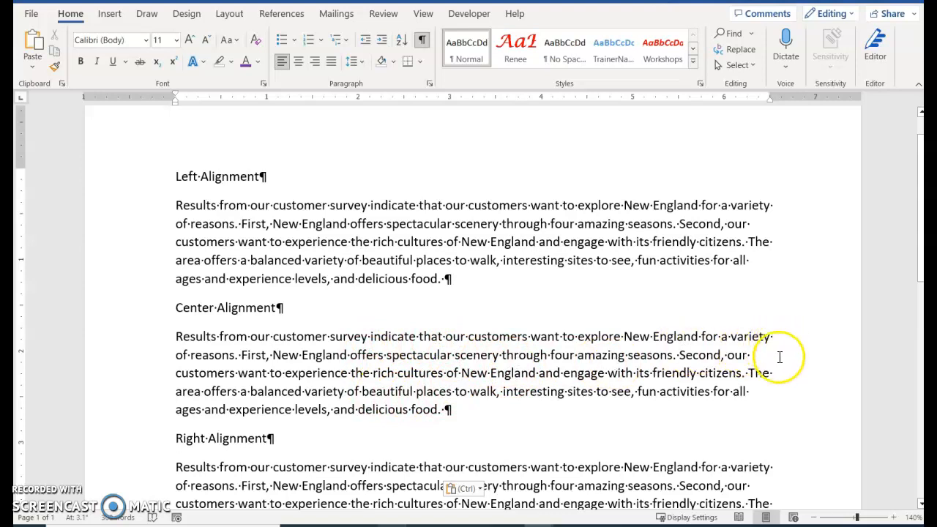
{"action": "left_click", "coordinate": [306, 372]}
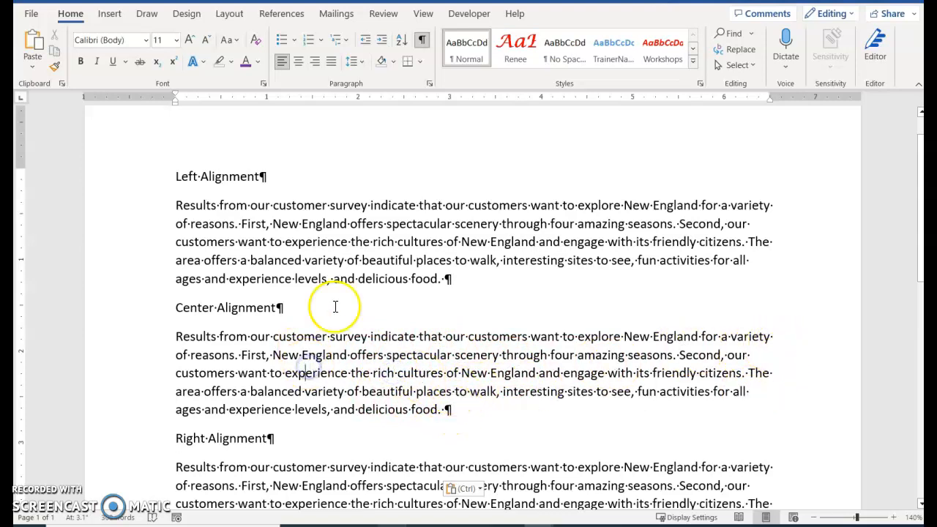
{"action": "left_click", "coordinate": [300, 62]}
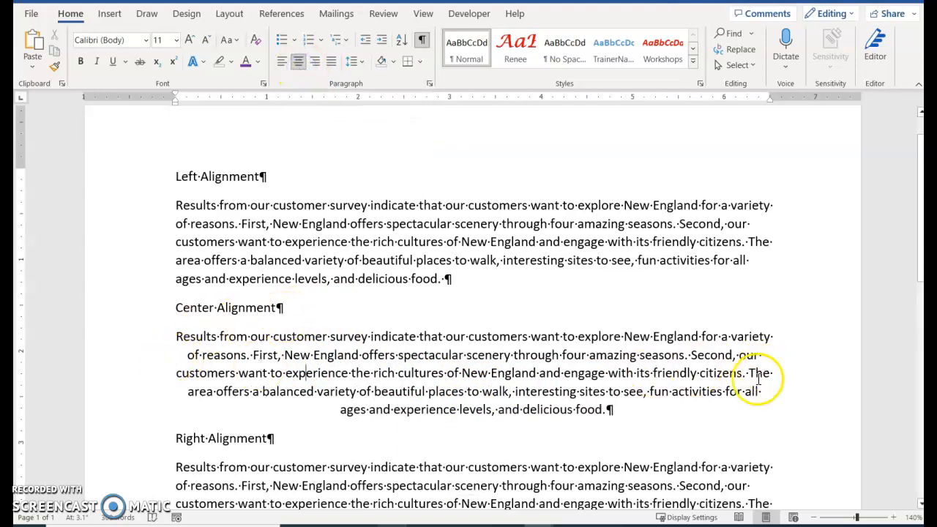
Step: Center the "Center Alignment" heading, switch it to left alignment, and center it again
{"action": "left_click", "coordinate": [240, 305]}
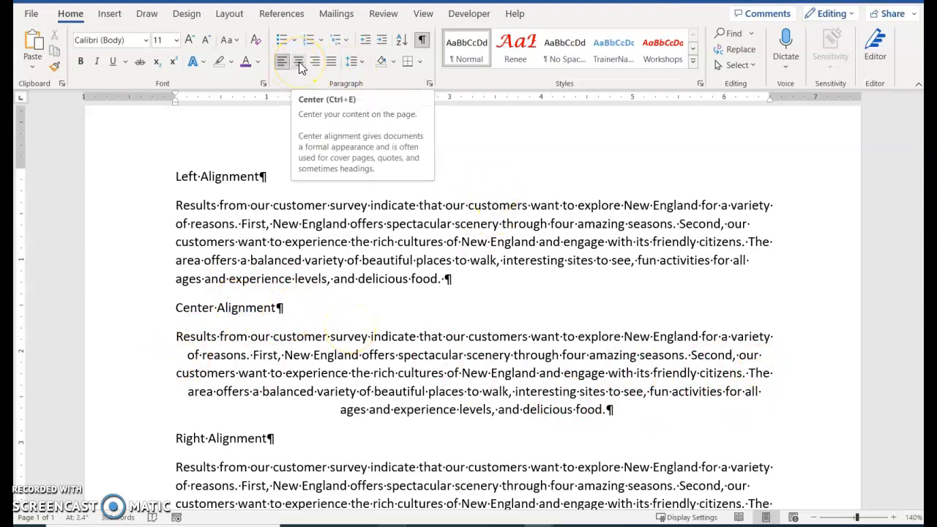
{"action": "key", "text": "ctrl+e"}
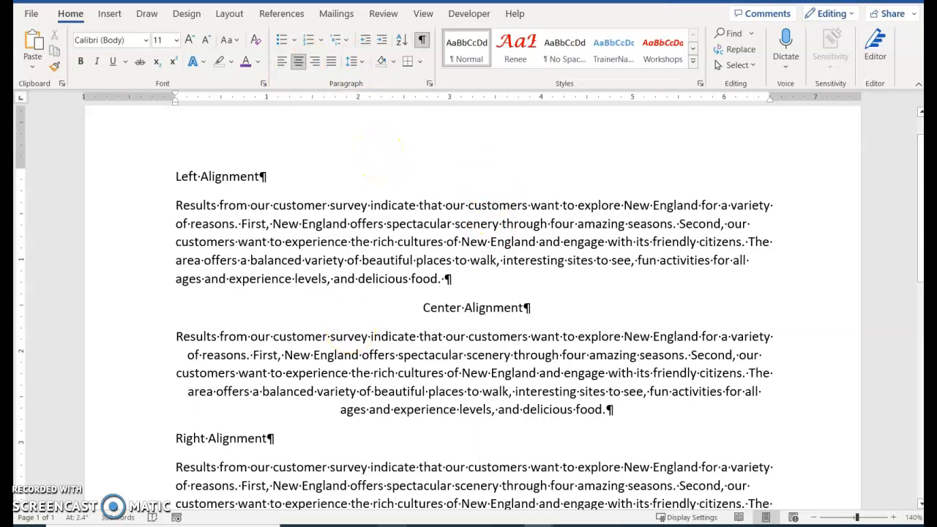
{"action": "scroll", "coordinate": [491, 275], "scroll_direction": "down", "scroll_amount": 1}
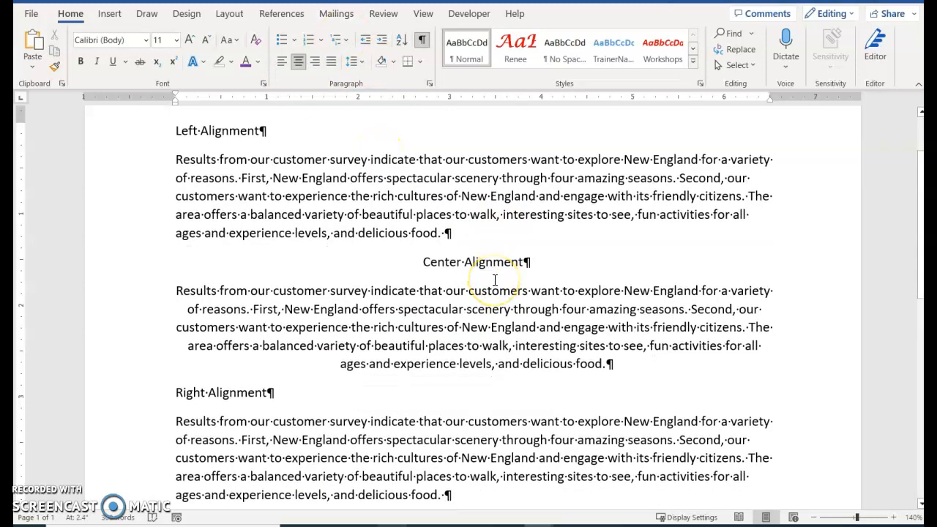
{"action": "key", "text": "ctrl+l"}
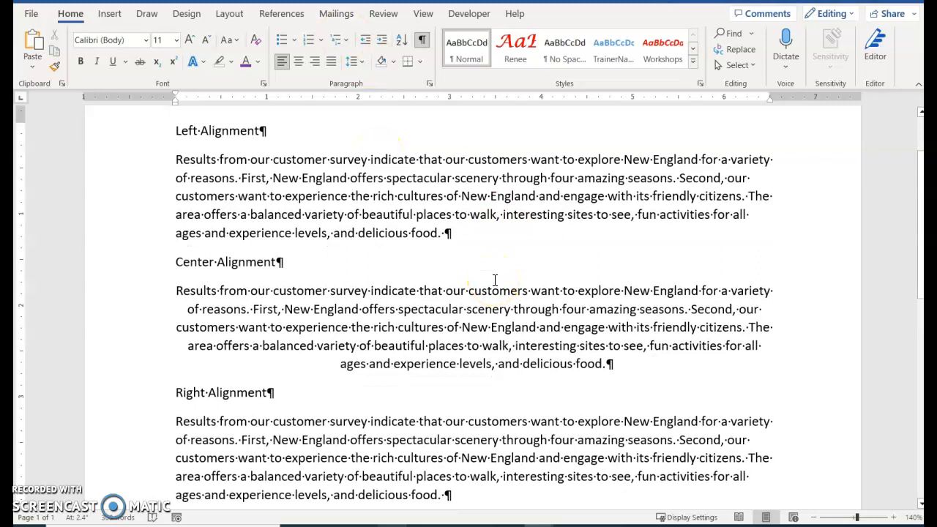
{"action": "key", "text": "ctrl+e"}
{"action": "scroll", "coordinate": [495, 281], "scroll_direction": "down", "scroll_amount": 4}
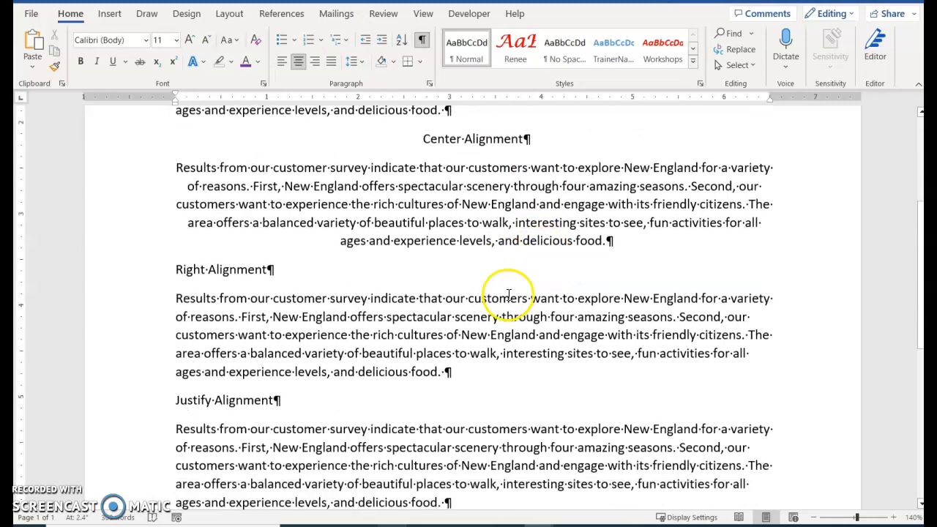
Step: Try right alignment on the "Right Alignment" heading and its paragraph together, and return both to left alignment
{"action": "left_click", "coordinate": [471, 276]}
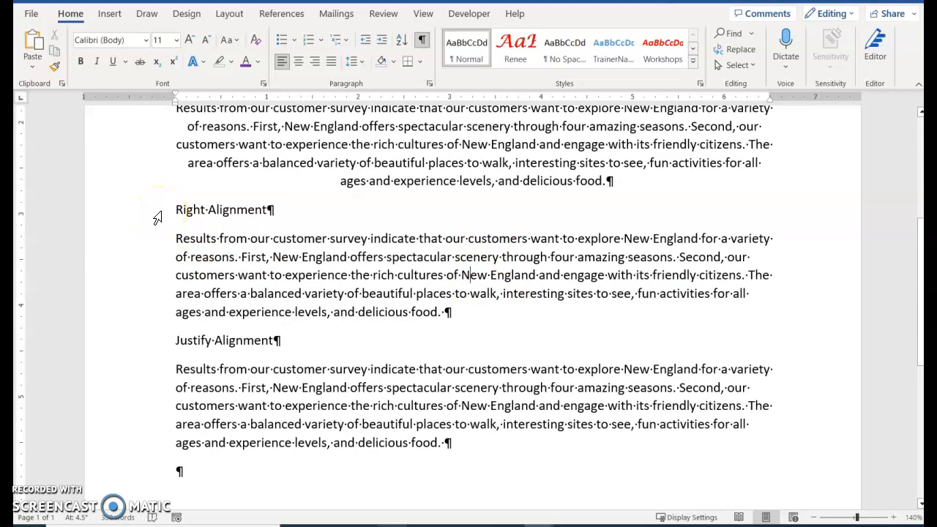
{"action": "left_click_drag", "start_coordinate": [159, 214], "coordinate": [162, 313]}
{"action": "key", "text": "ctrl+c"}
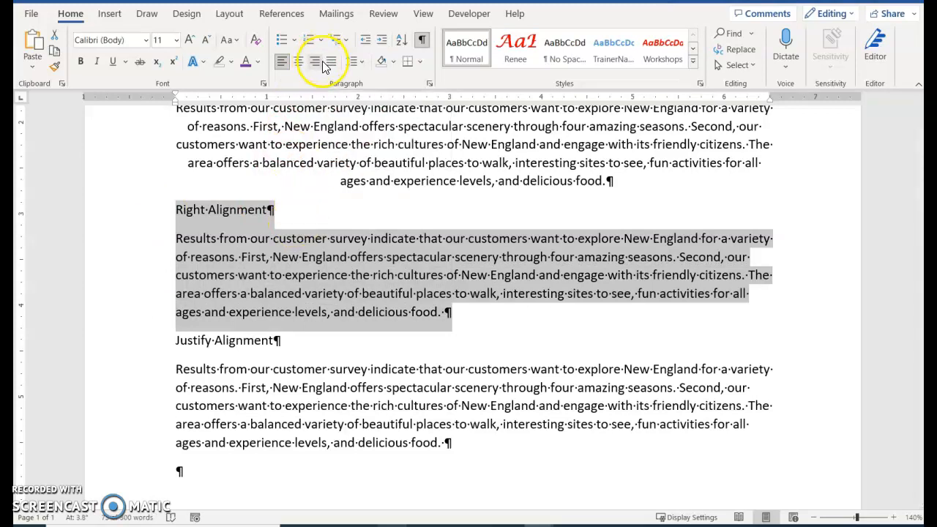
{"action": "left_click", "coordinate": [317, 63]}
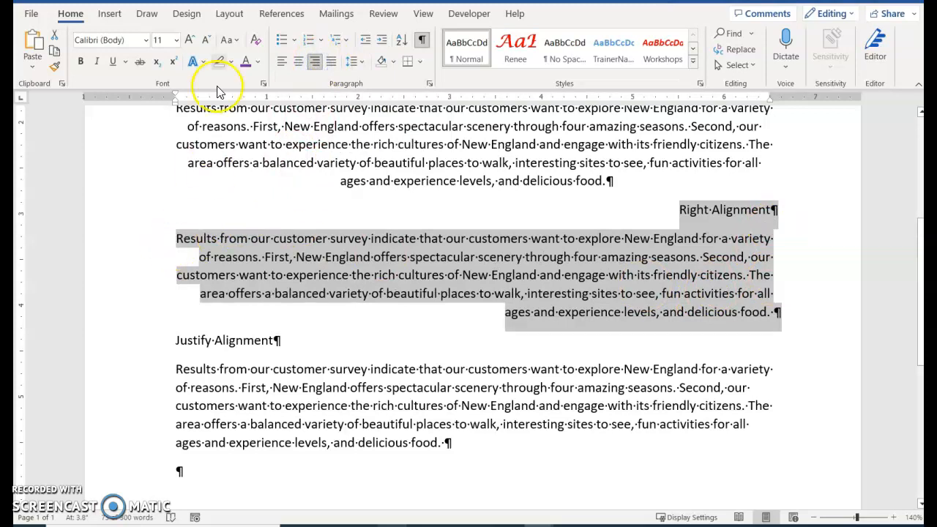
{"action": "left_click", "coordinate": [279, 63]}
{"action": "left_click", "coordinate": [344, 272]}
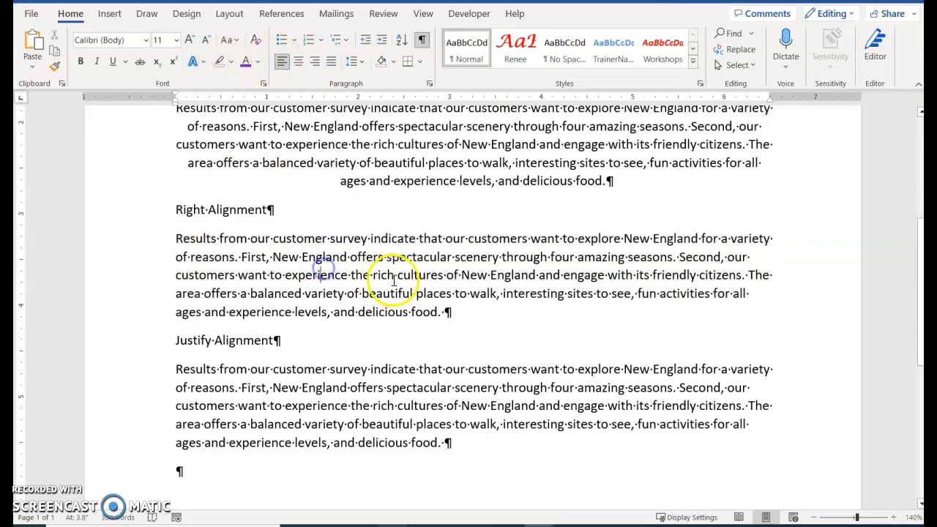
Step: Right-align the survey paragraph under "Right Alignment" and the heading itself
{"action": "left_click", "coordinate": [501, 259]}
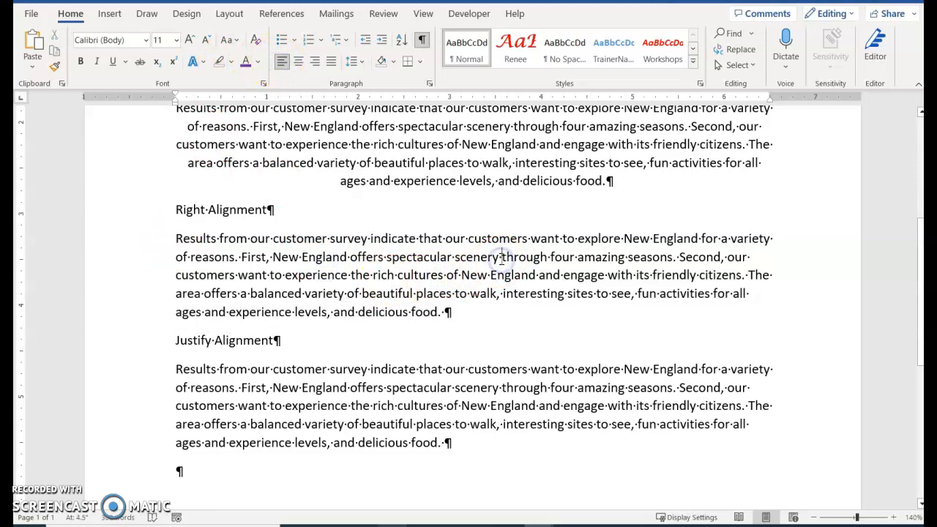
{"action": "key", "text": "ctrl+r"}
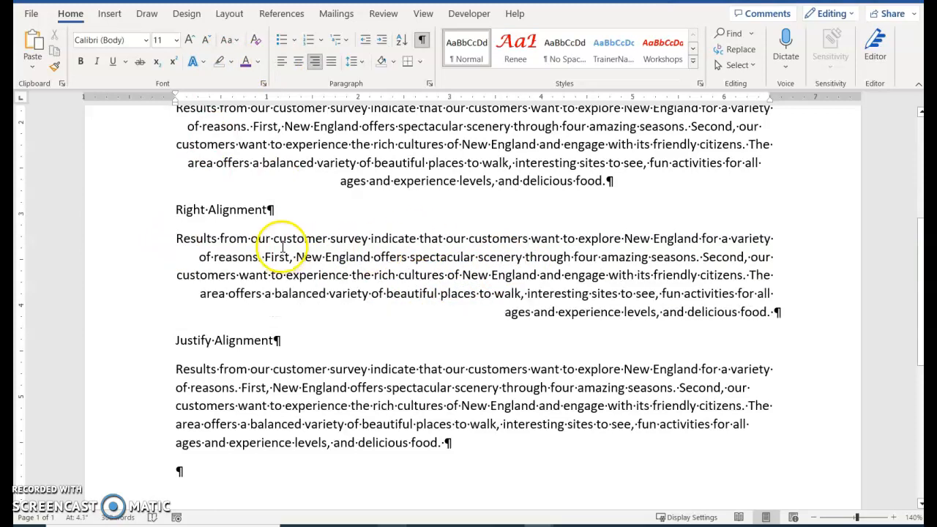
{"action": "left_click", "coordinate": [315, 63]}
Step: Justify the survey paragraph under the "Justify Alignment" heading
{"action": "scroll", "coordinate": [499, 446], "scroll_direction": "down", "scroll_amount": 1}
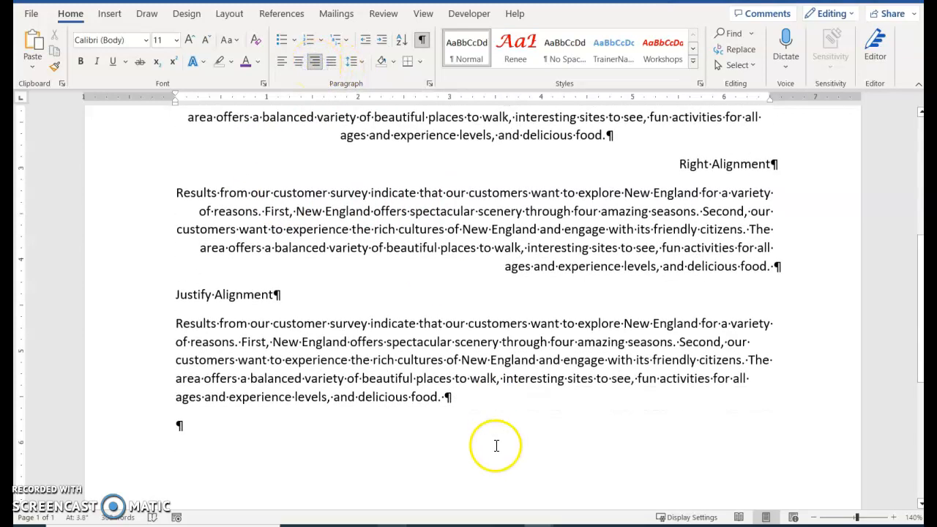
{"action": "left_click", "coordinate": [377, 361]}
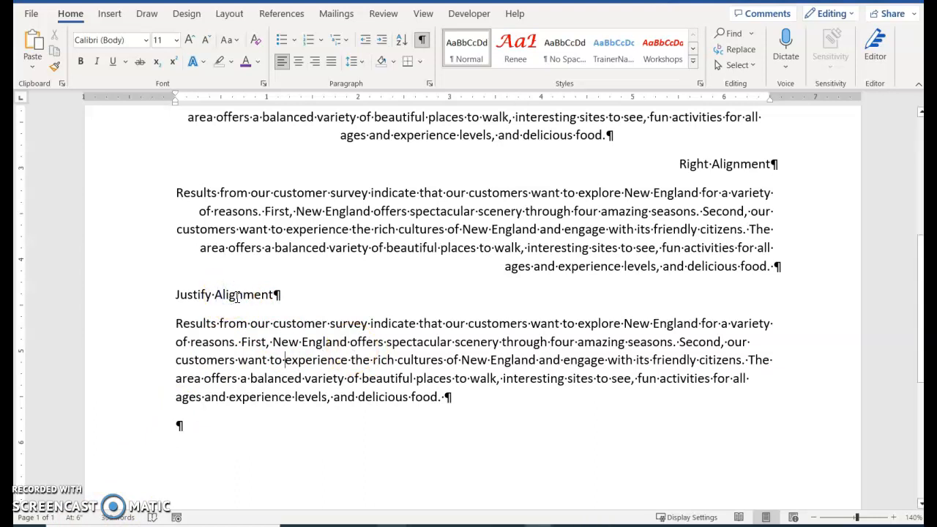
{"action": "left_click", "coordinate": [385, 359]}
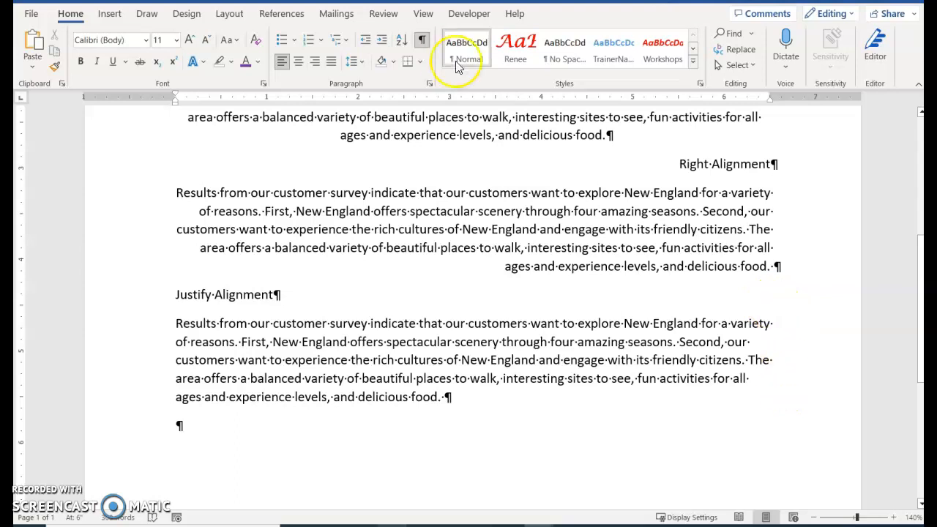
{"action": "left_click", "coordinate": [329, 64]}
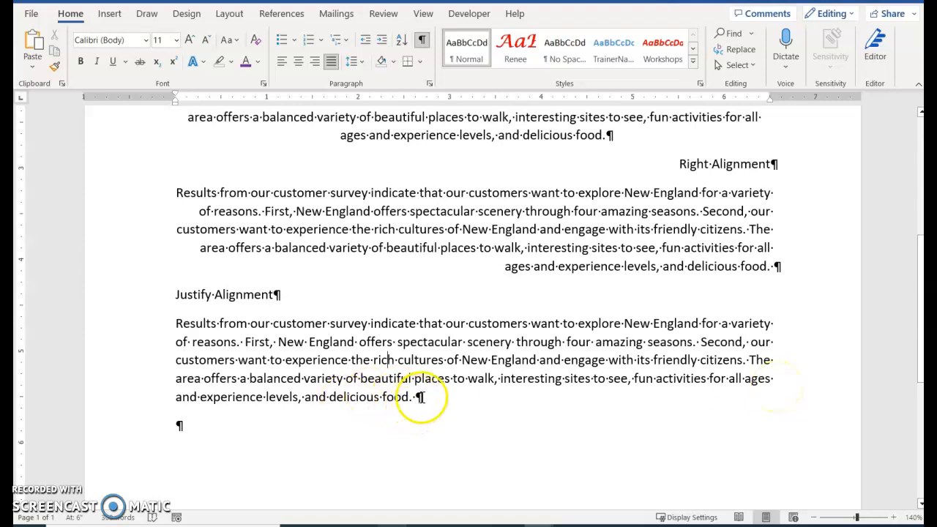
Step: Try justify, right and center alignment on the "Justify Alignment" heading, and return it to left alignment
{"action": "left_click", "coordinate": [268, 296]}
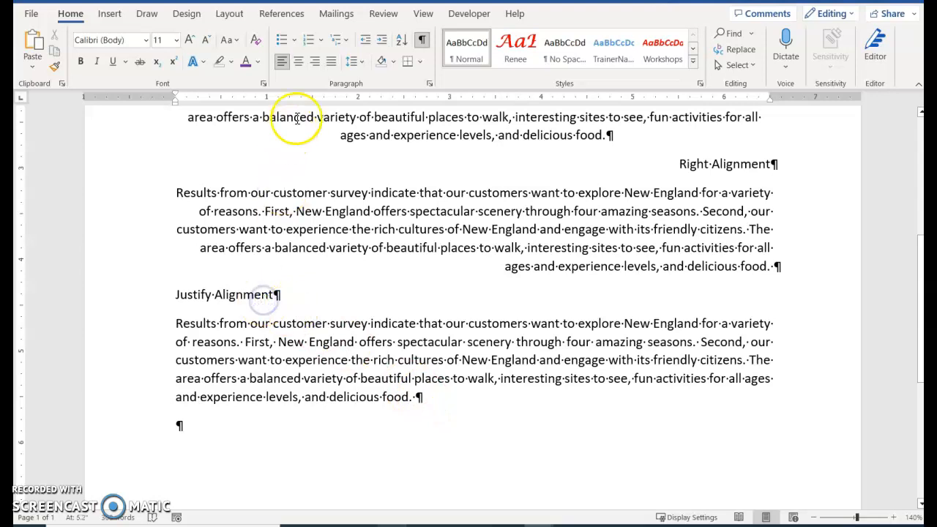
{"action": "left_click", "coordinate": [330, 62]}
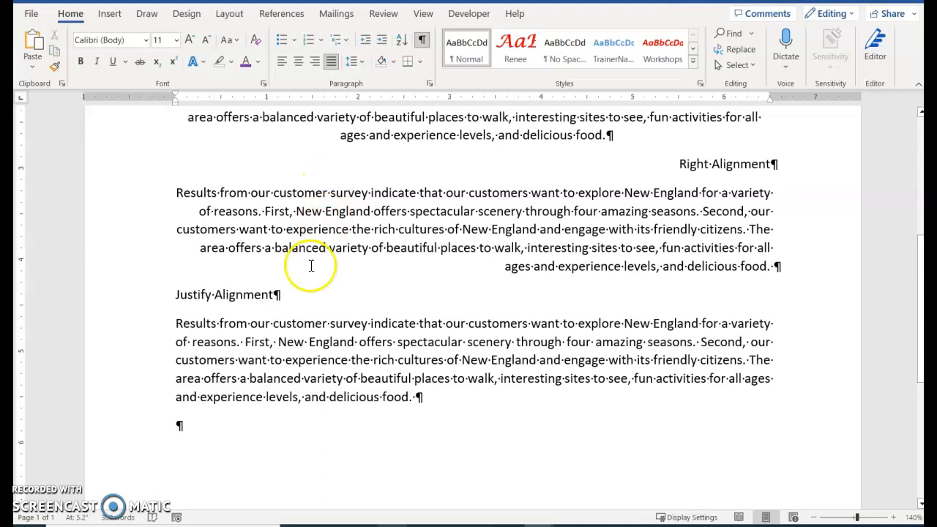
{"action": "left_click", "coordinate": [315, 64]}
{"action": "left_click", "coordinate": [300, 69]}
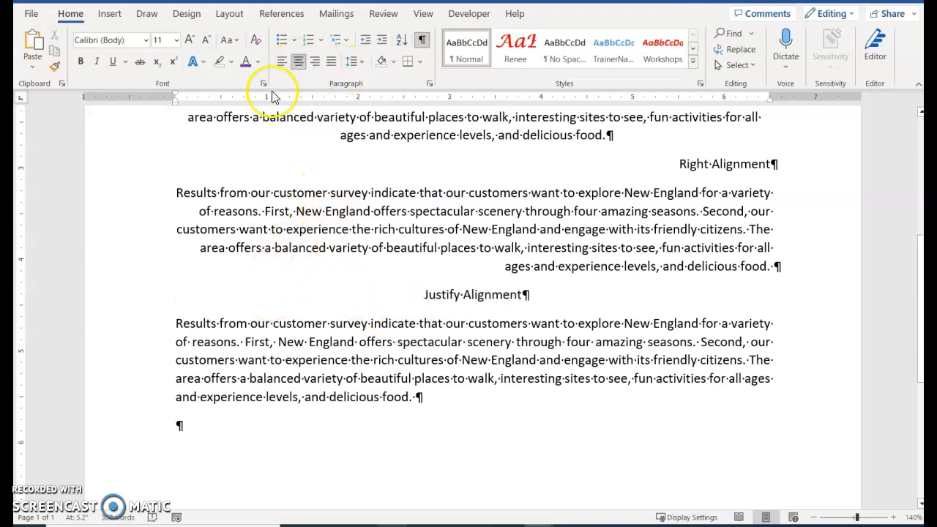
{"action": "left_click", "coordinate": [283, 65]}
Step: Check which alignment is applied to the survey paragraph in each of the left, center, right and justify sections
{"action": "left_click", "coordinate": [358, 341]}
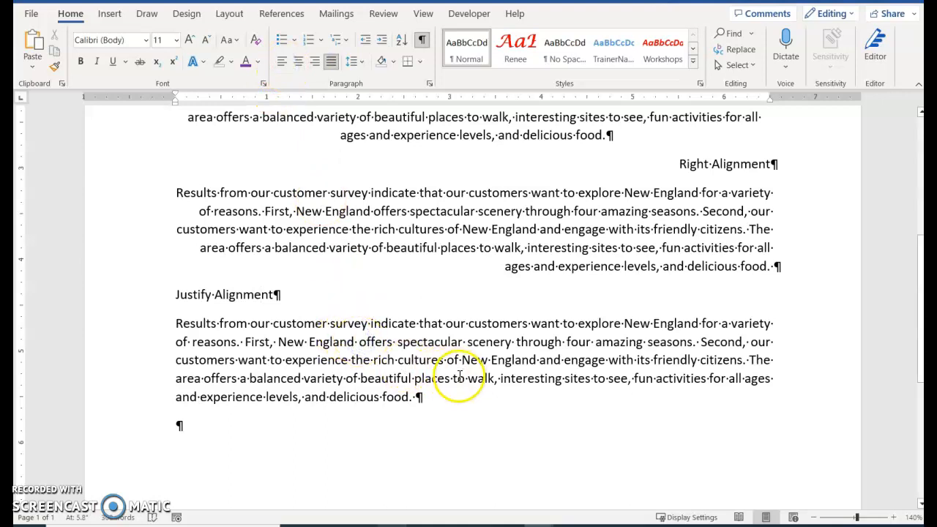
{"action": "scroll", "coordinate": [460, 376], "scroll_direction": "up", "scroll_amount": 6}
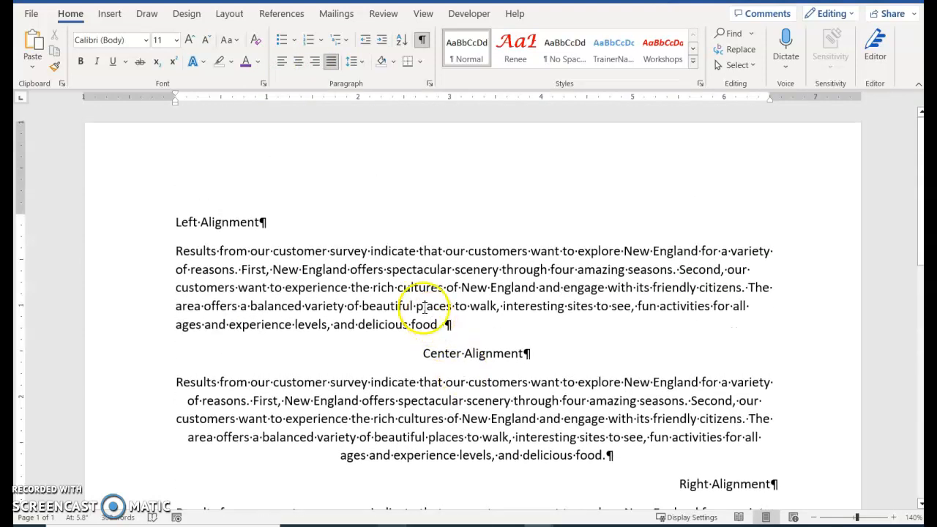
{"action": "left_click", "coordinate": [343, 270]}
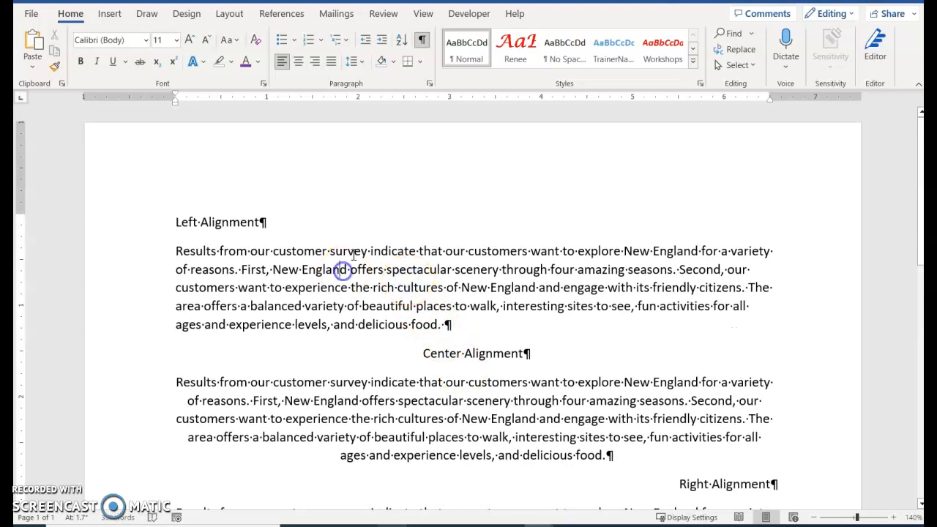
{"action": "scroll", "coordinate": [512, 333], "scroll_direction": "down", "scroll_amount": 2}
{"action": "left_click", "coordinate": [502, 341]}
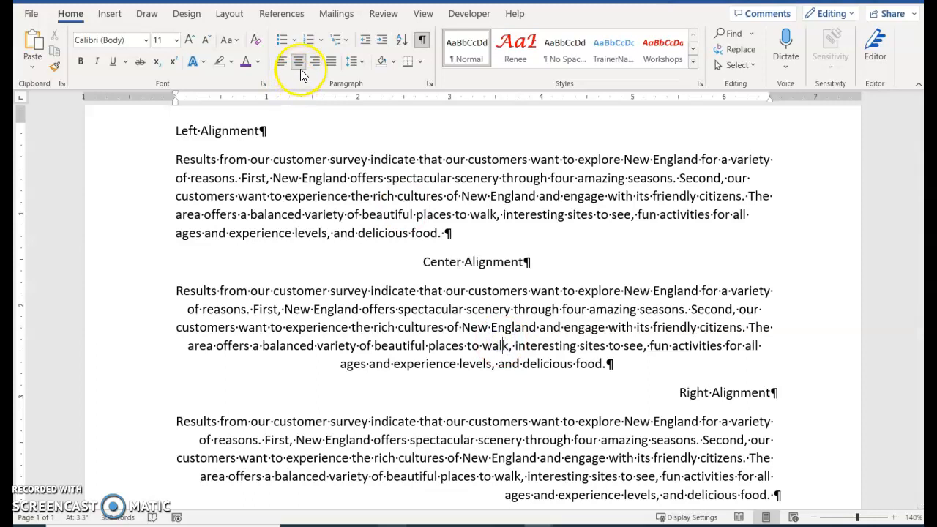
{"action": "scroll", "coordinate": [398, 314], "scroll_direction": "down", "scroll_amount": 1}
{"action": "left_click", "coordinate": [475, 413]}
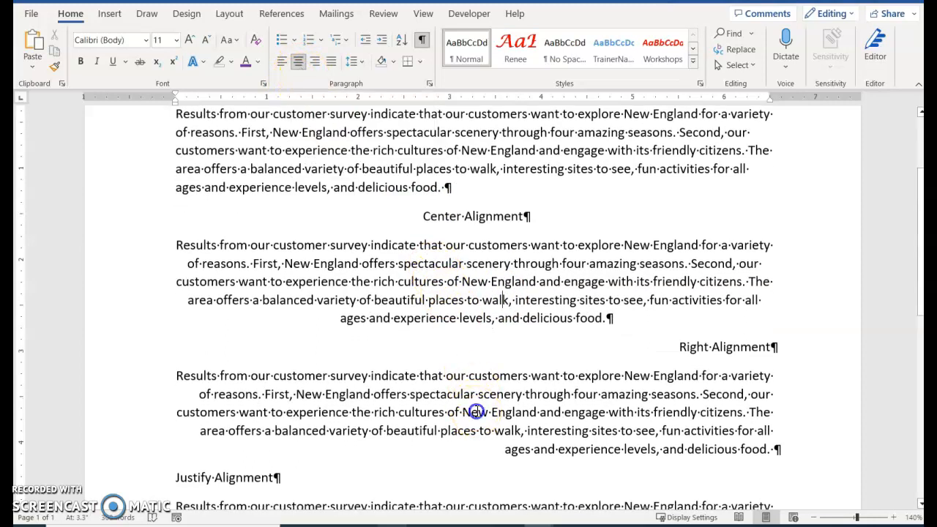
{"action": "scroll", "coordinate": [432, 356], "scroll_direction": "down", "scroll_amount": 4}
{"action": "left_click", "coordinate": [457, 386]}
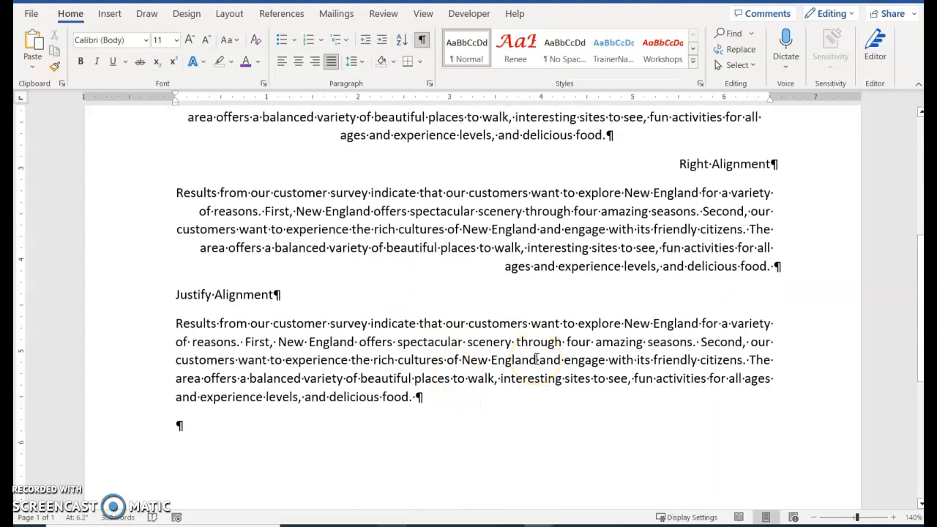
{"action": "scroll", "coordinate": [536, 359], "scroll_direction": "up", "scroll_amount": 5}
{"action": "scroll", "coordinate": [544, 334], "scroll_direction": "down", "scroll_amount": 1}
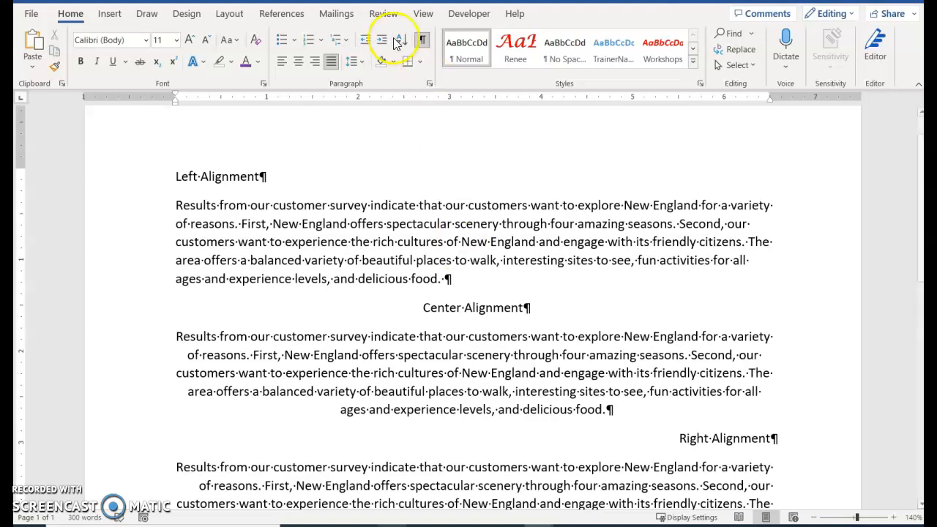
Step: Create a new blank document and paste the survey paragraph into it four times
{"action": "left_click", "coordinate": [31, 14]}
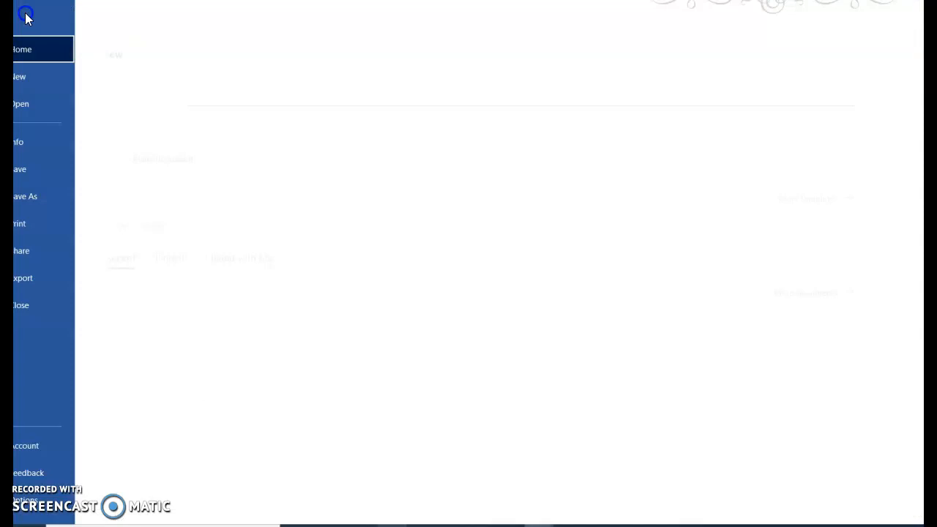
{"action": "left_click", "coordinate": [61, 82]}
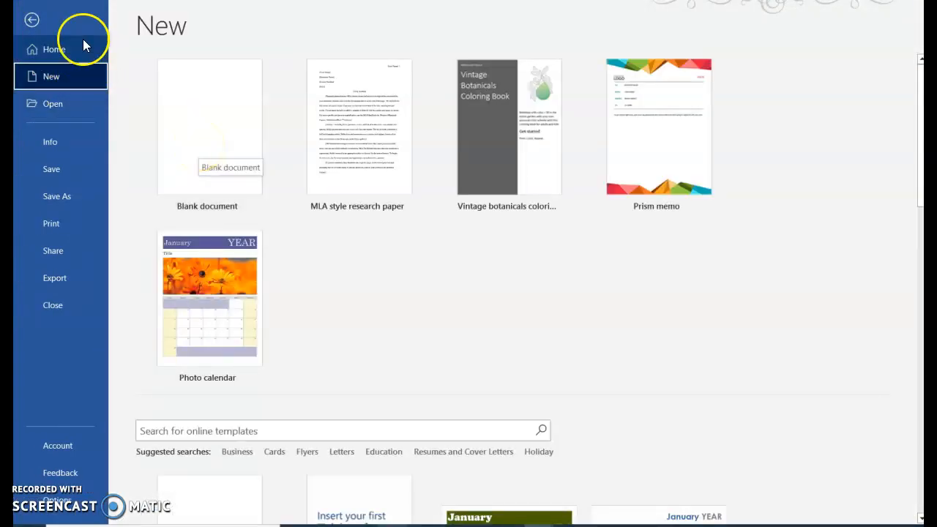
{"action": "left_click", "coordinate": [30, 22]}
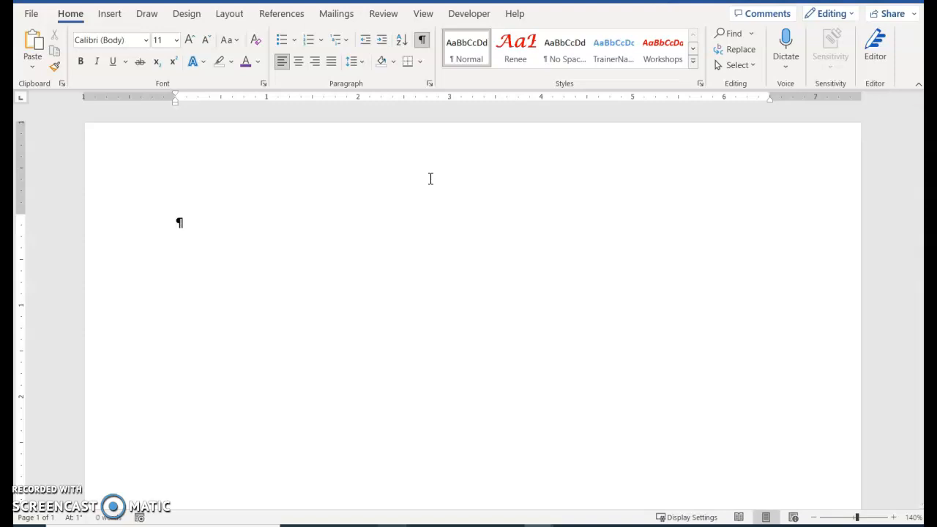
{"action": "key", "text": "ctrl+v"}
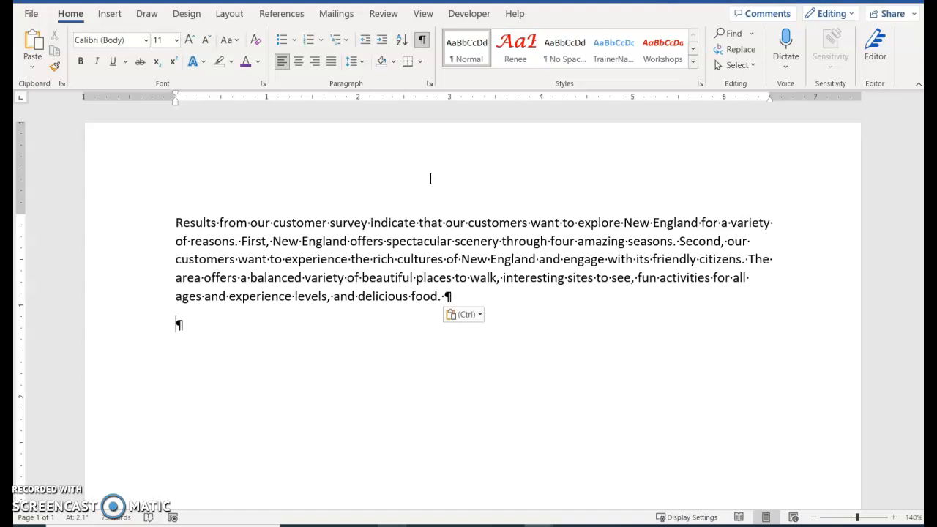
{"action": "key", "text": "ctrl+v"}
{"action": "key", "text": "ctrl+v"}
{"action": "key", "text": "ctrl+v"}
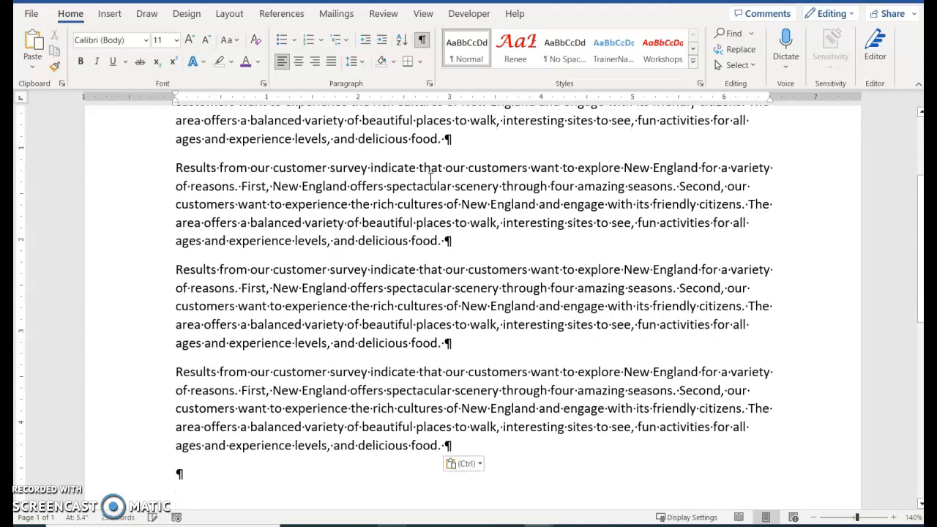
Step: Examine the indentation and spacing settings of the first survey paragraph in the Paragraph dialog
{"action": "scroll", "coordinate": [430, 179], "scroll_direction": "up", "scroll_amount": 3}
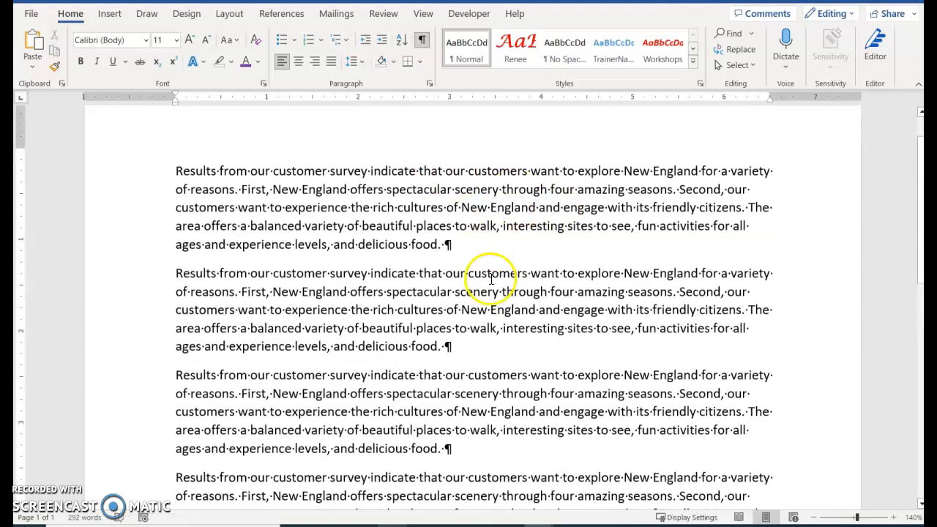
{"action": "scroll", "coordinate": [491, 279], "scroll_direction": "down", "scroll_amount": 1}
{"action": "left_click", "coordinate": [385, 201]}
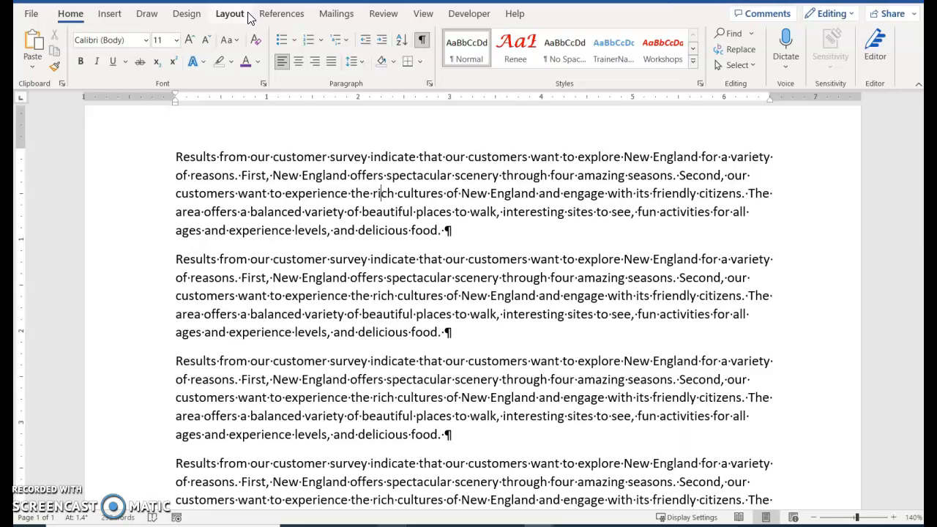
{"action": "left_click", "coordinate": [395, 195]}
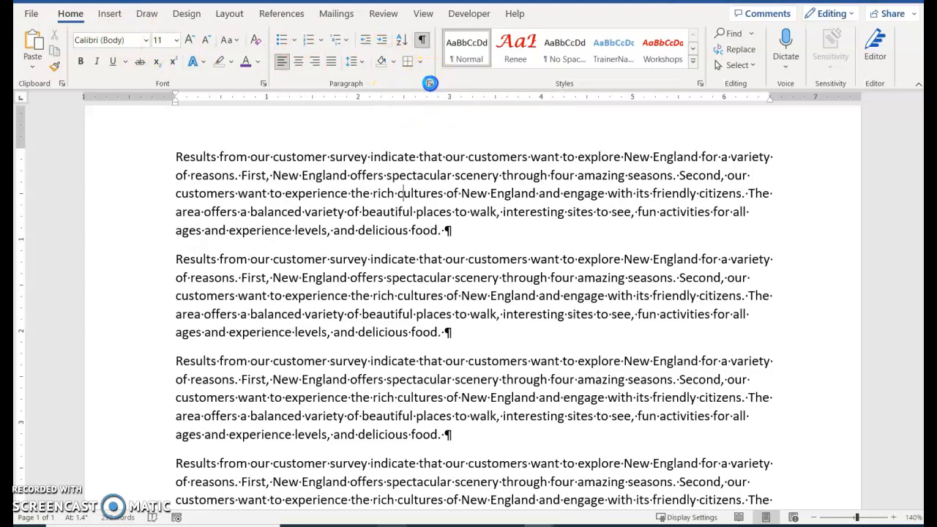
{"action": "left_click", "coordinate": [430, 87]}
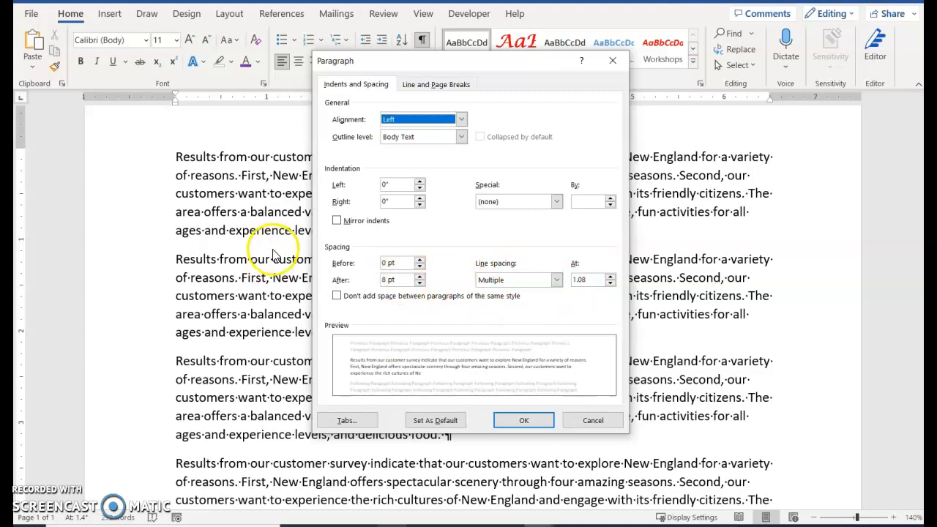
{"action": "left_click", "coordinate": [522, 423]}
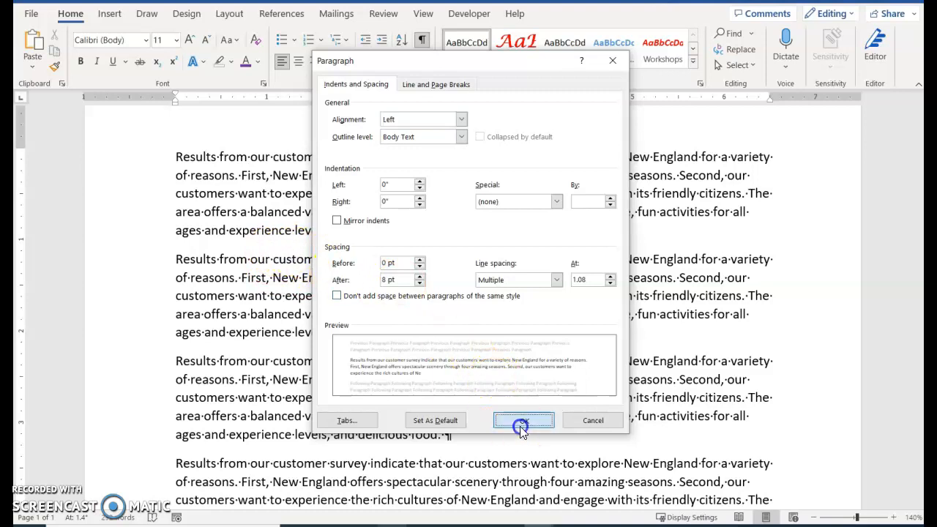
Step: Set the second survey paragraph to single line spacing with 0 pt spacing after
{"action": "left_click", "coordinate": [469, 296]}
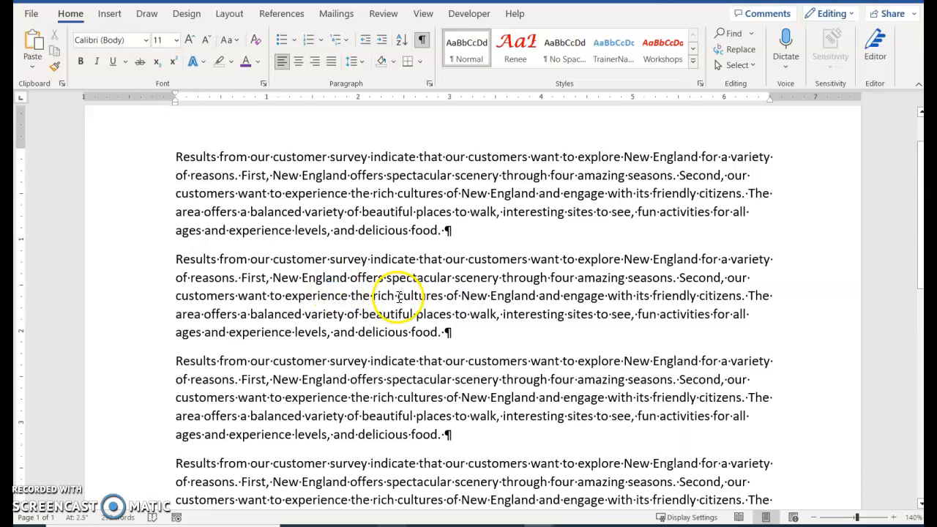
{"action": "left_click", "coordinate": [431, 84]}
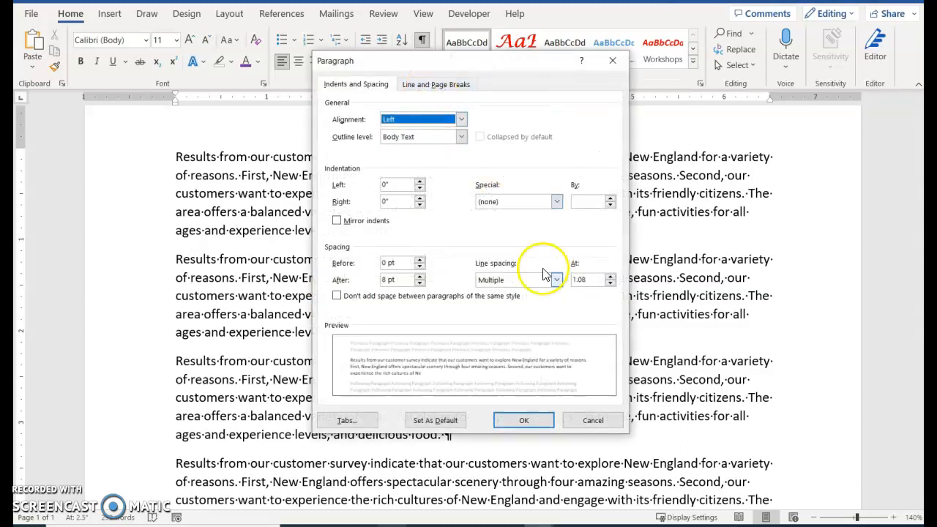
{"action": "left_click", "coordinate": [556, 280]}
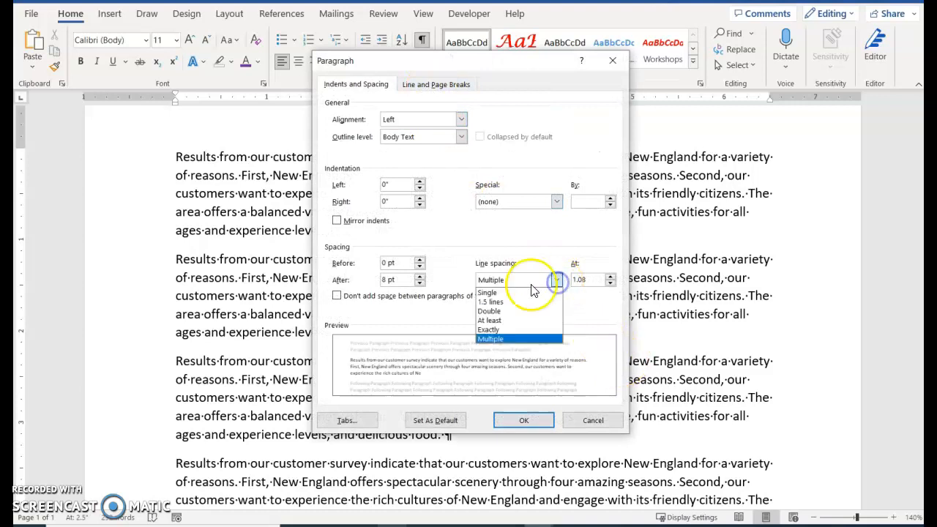
{"action": "left_click", "coordinate": [488, 293]}
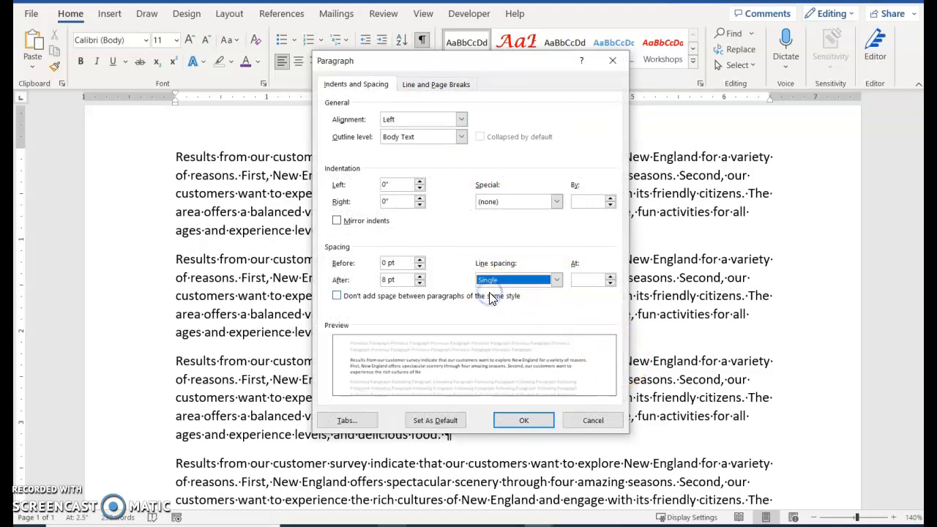
{"action": "left_click", "coordinate": [419, 284]}
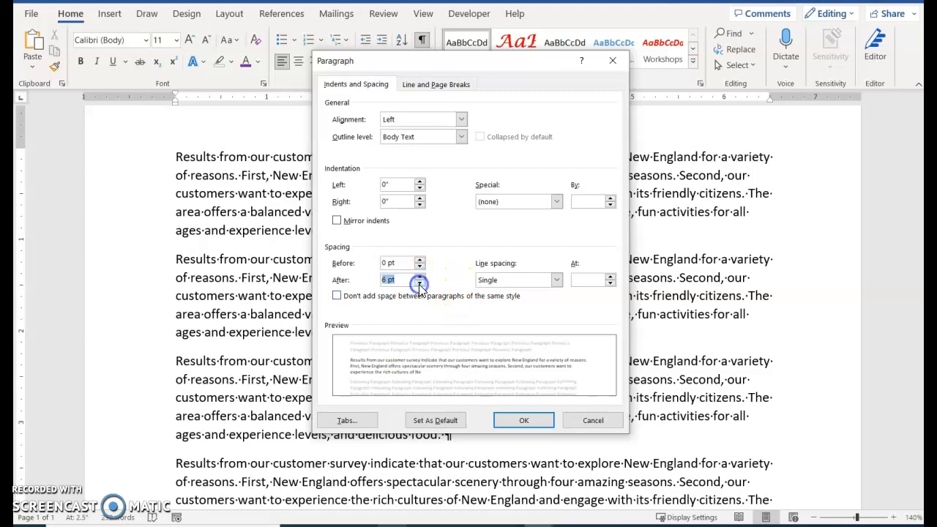
{"action": "left_click", "coordinate": [419, 284]}
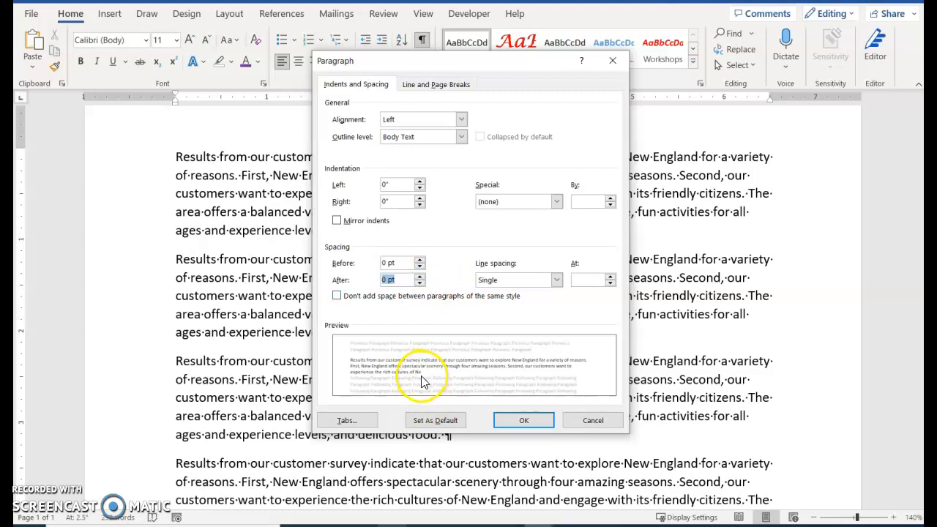
{"action": "left_click", "coordinate": [522, 421]}
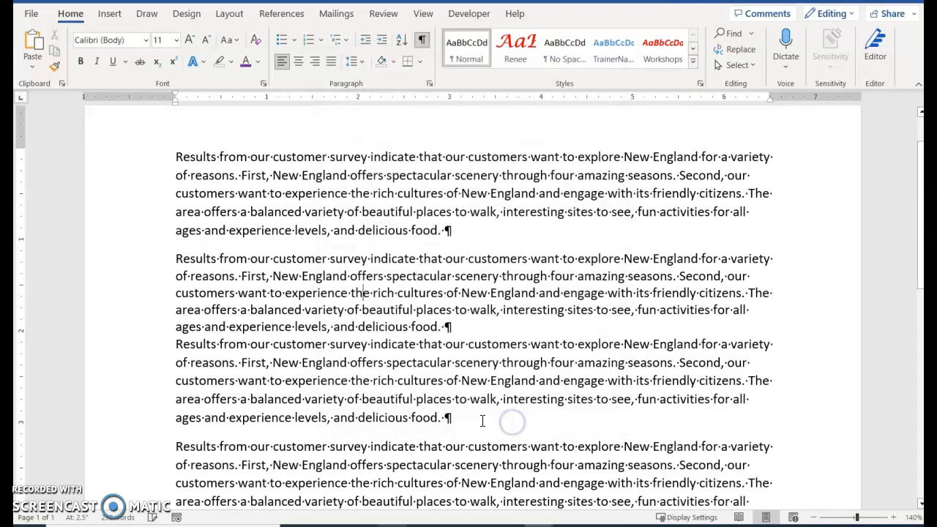
Step: Insert an empty paragraph after the second survey paragraph
{"action": "left_click", "coordinate": [333, 292]}
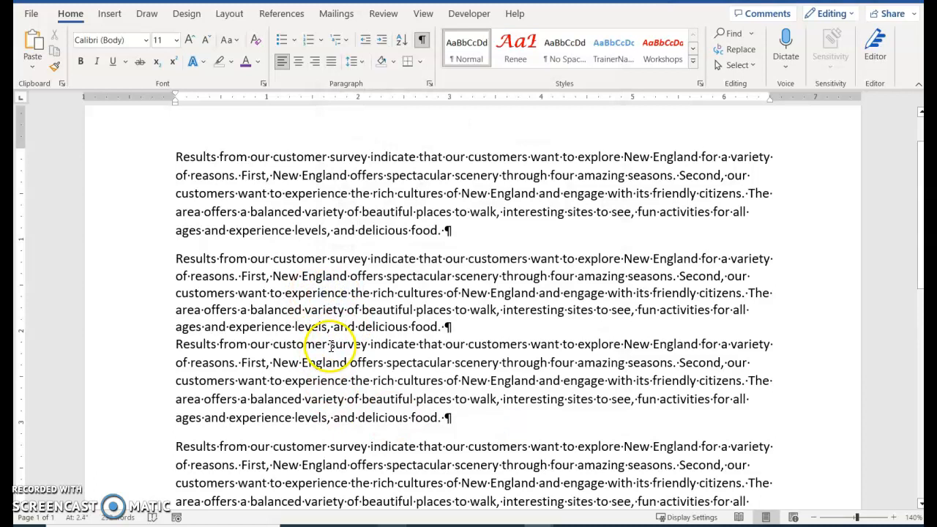
{"action": "left_click", "coordinate": [465, 331]}
{"action": "key", "text": "Return"}
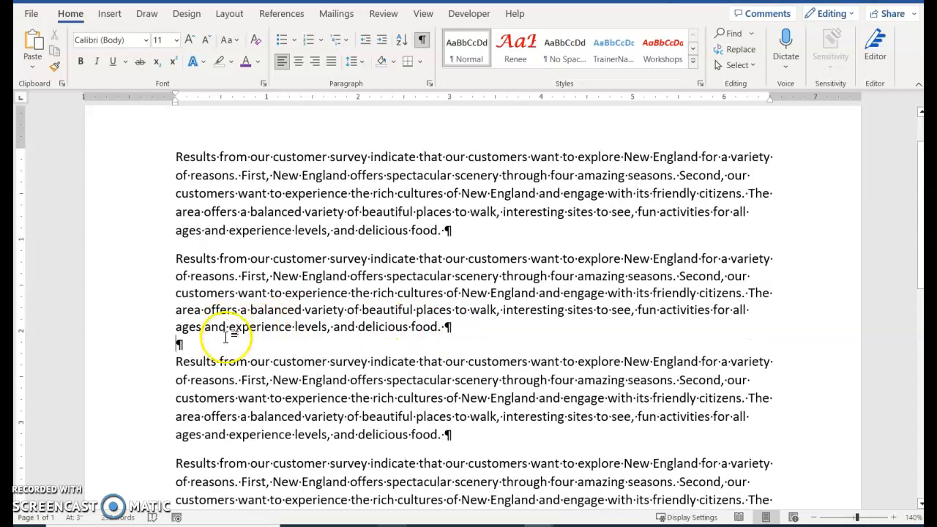
Step: Compare the spacing settings of the first and second survey paragraphs in the Paragraph dialog
{"action": "left_click", "coordinate": [420, 291]}
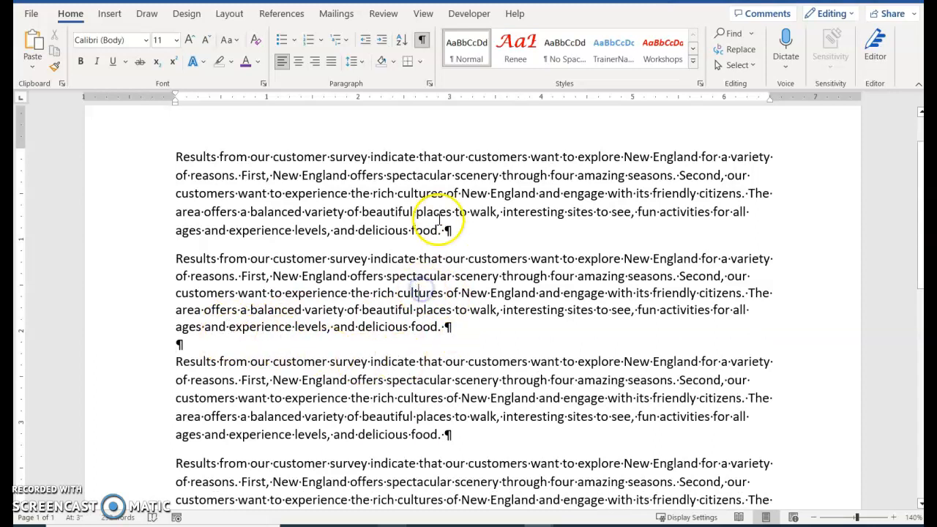
{"action": "left_click", "coordinate": [427, 193]}
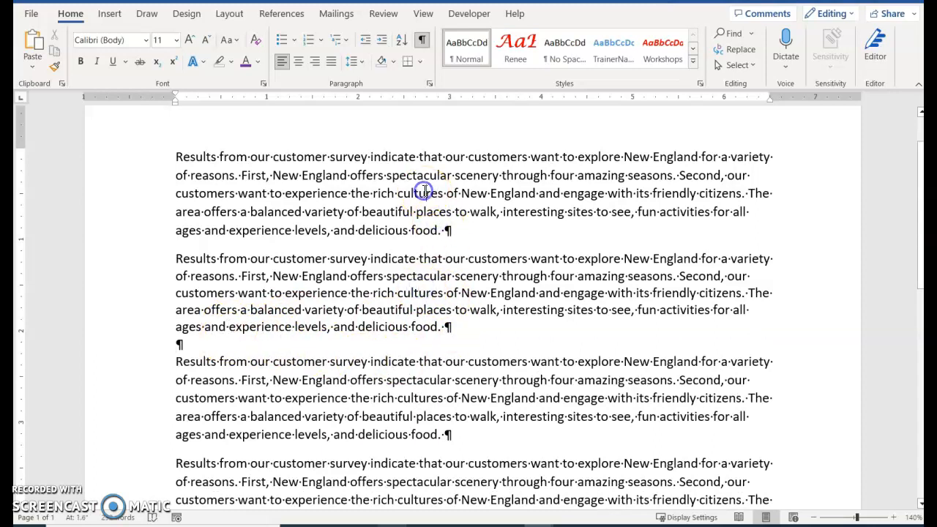
{"action": "left_click", "coordinate": [431, 85]}
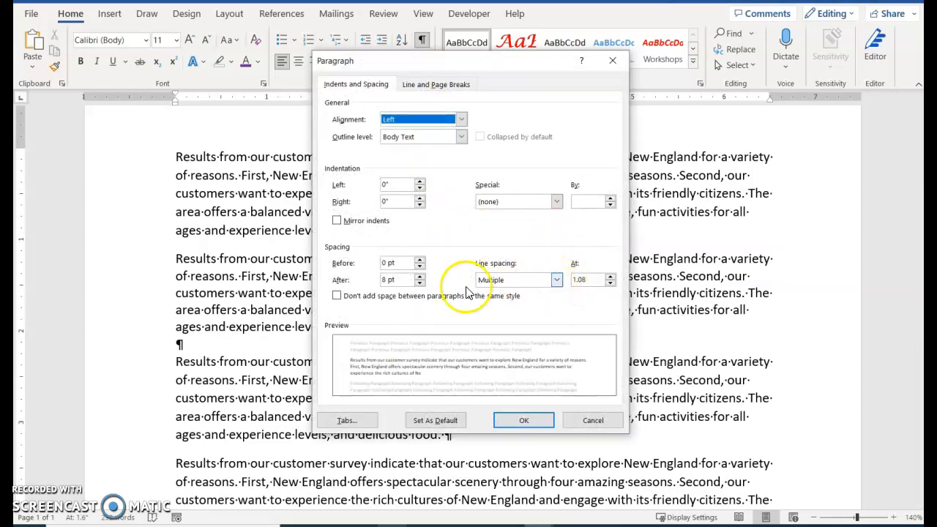
{"action": "left_click", "coordinate": [520, 422]}
{"action": "left_click", "coordinate": [398, 293]}
{"action": "left_click", "coordinate": [430, 85]}
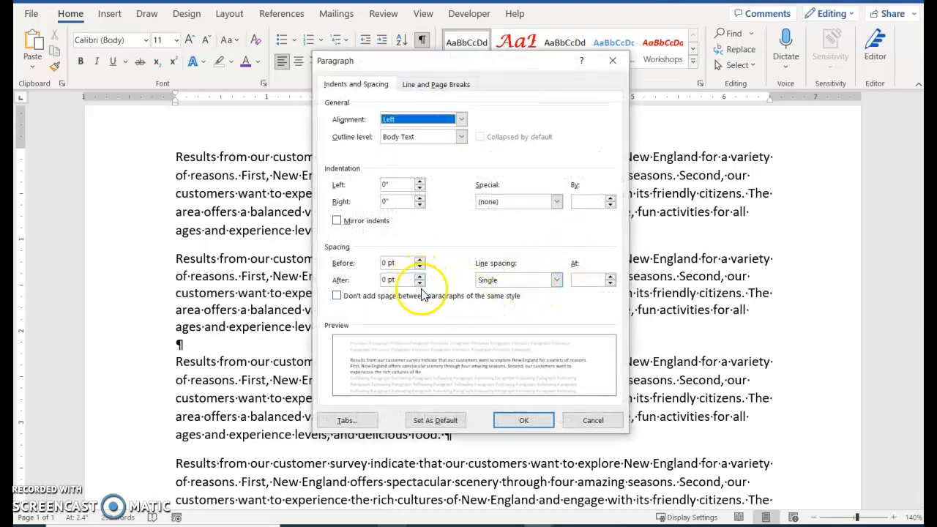
{"action": "left_click", "coordinate": [504, 421]}
Step: Set the line spacing of the third survey paragraph to 1.5 lines
{"action": "left_click", "coordinate": [379, 411]}
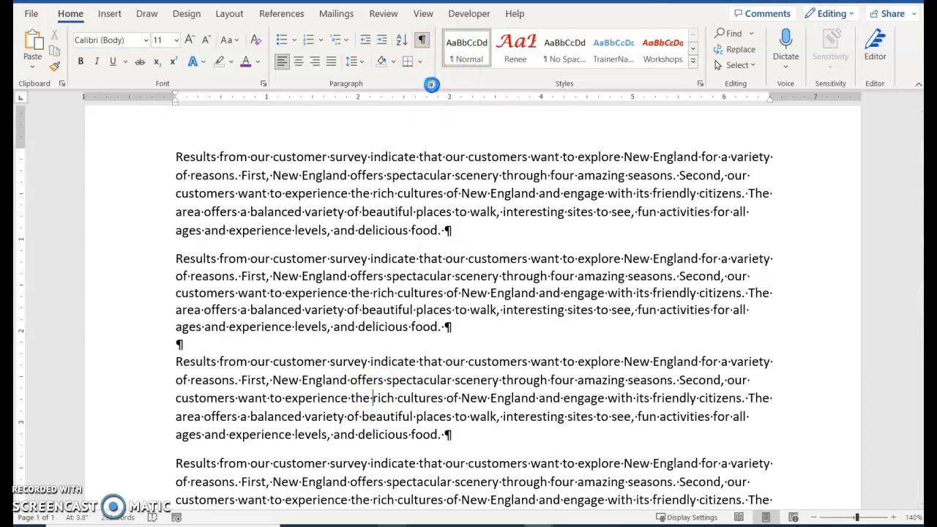
{"action": "left_click", "coordinate": [430, 85]}
{"action": "left_click", "coordinate": [556, 280]}
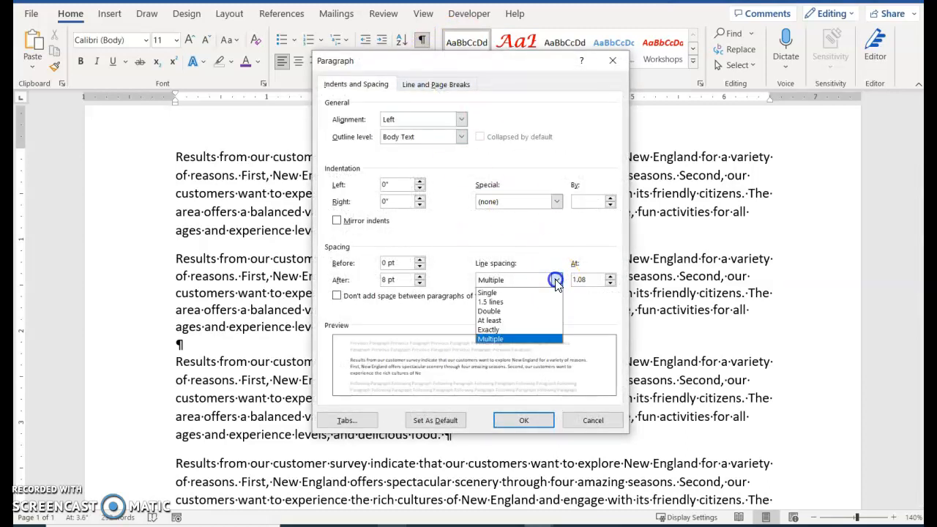
{"action": "left_click", "coordinate": [491, 302]}
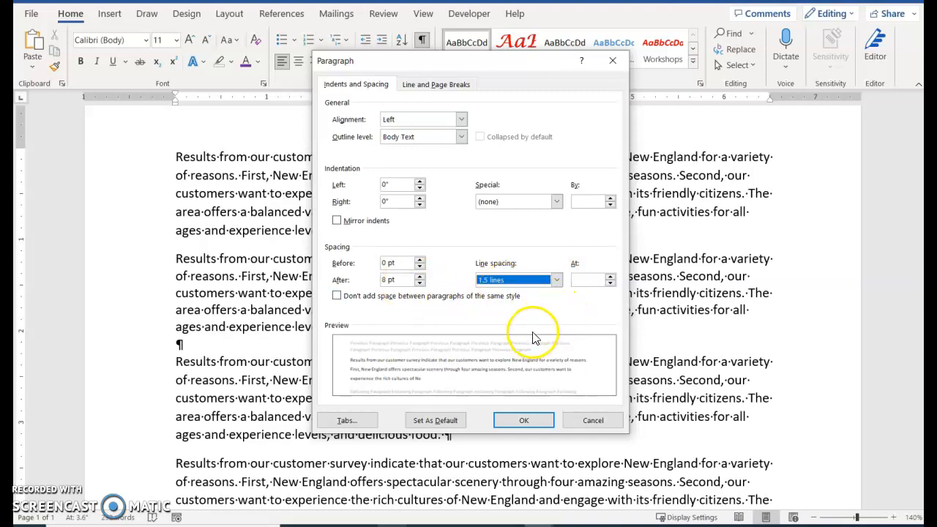
{"action": "left_click", "coordinate": [512, 424]}
{"action": "scroll", "coordinate": [515, 423], "scroll_direction": "down", "scroll_amount": 3}
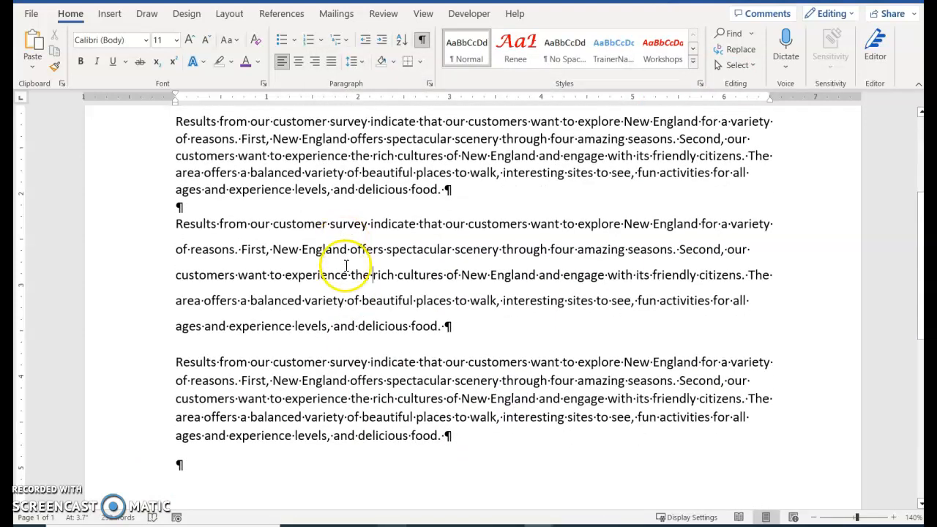
Step: Try Double line spacing on the fourth survey paragraph through the Paragraph dialog, and undo it
{"action": "left_click", "coordinate": [412, 375]}
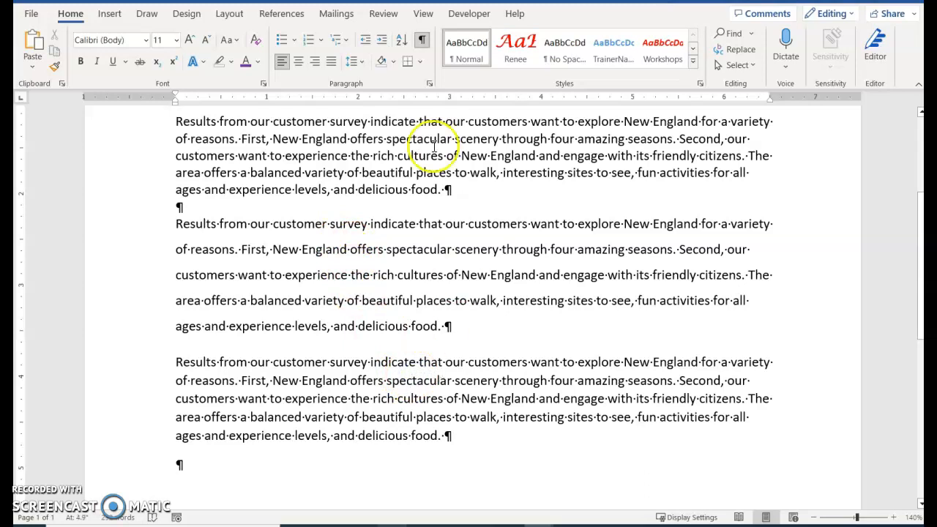
{"action": "left_click", "coordinate": [418, 388]}
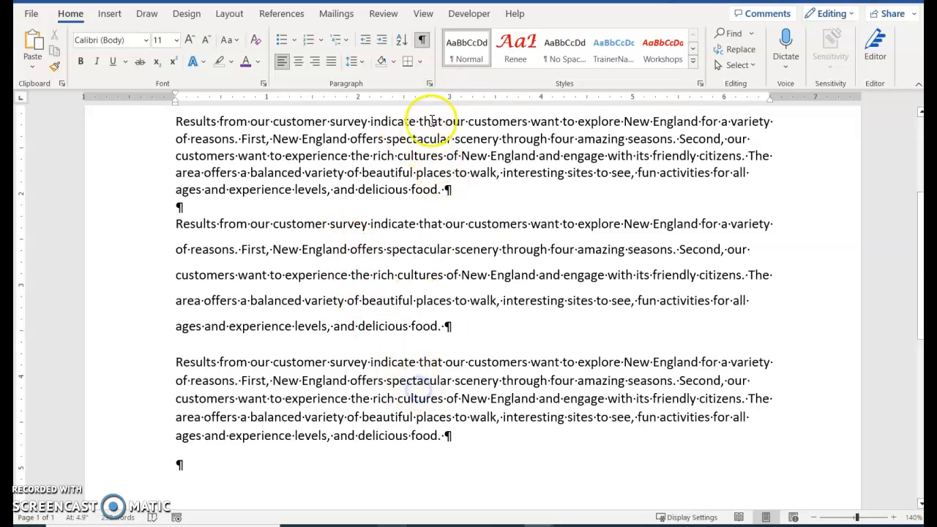
{"action": "left_click", "coordinate": [429, 83]}
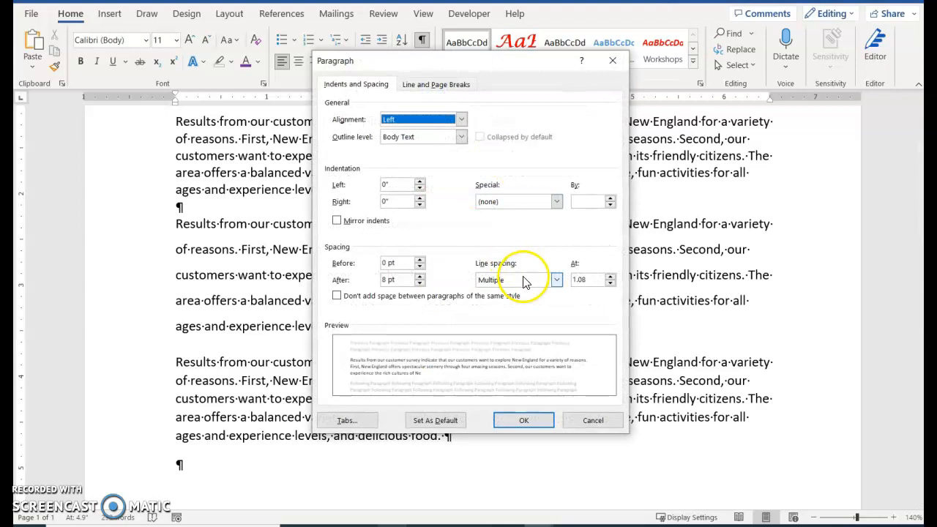
{"action": "left_click", "coordinate": [555, 280]}
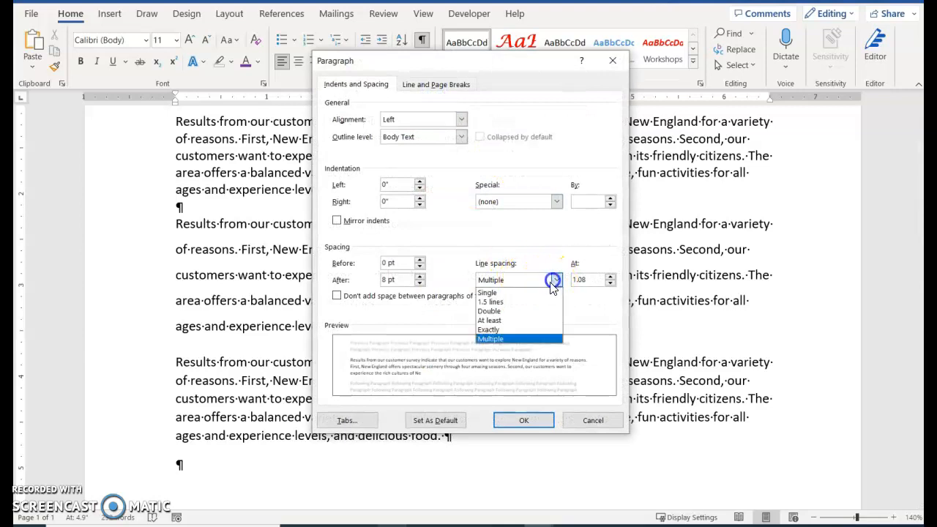
{"action": "left_click", "coordinate": [488, 311]}
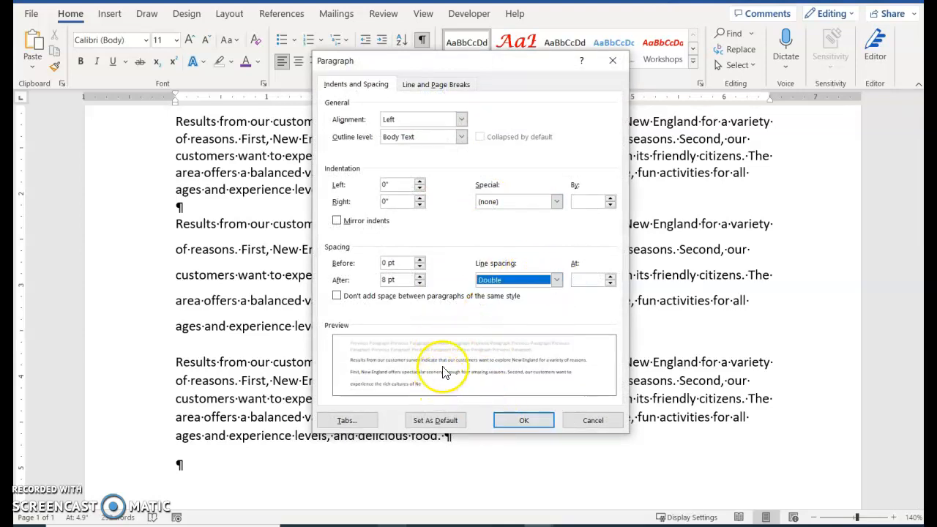
{"action": "left_click", "coordinate": [505, 422]}
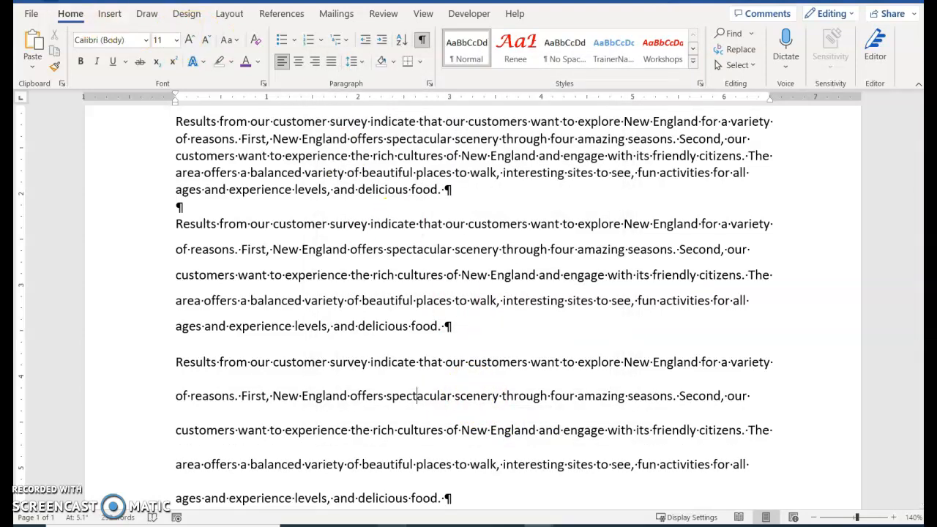
{"action": "key", "text": "ctrl+z"}
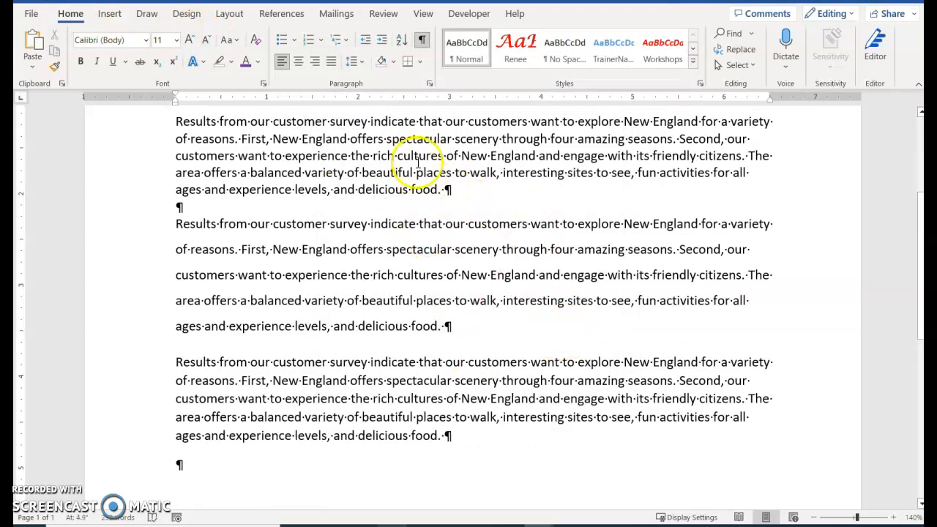
Step: Try the 2.0 line spacing preset on the fourth survey paragraph, check which preset is applied, and undo the change
{"action": "left_click", "coordinate": [354, 62]}
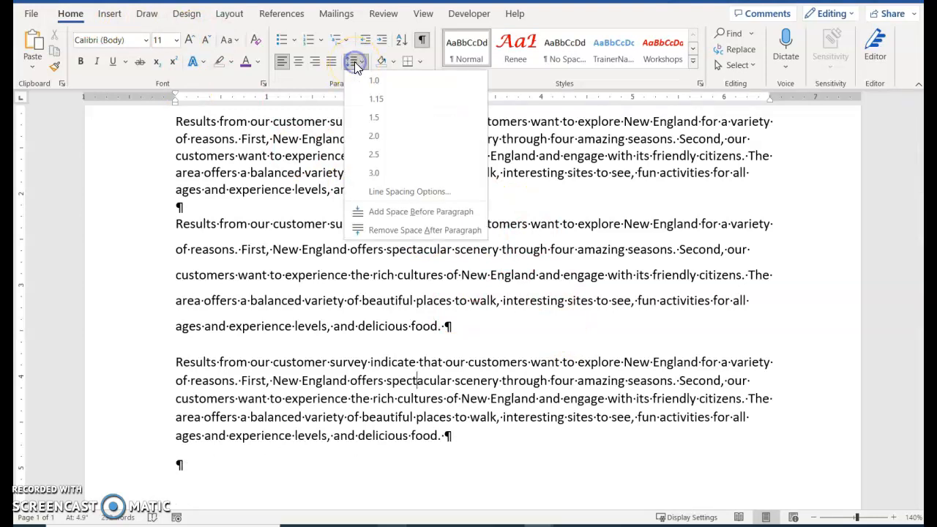
{"action": "left_click", "coordinate": [373, 137]}
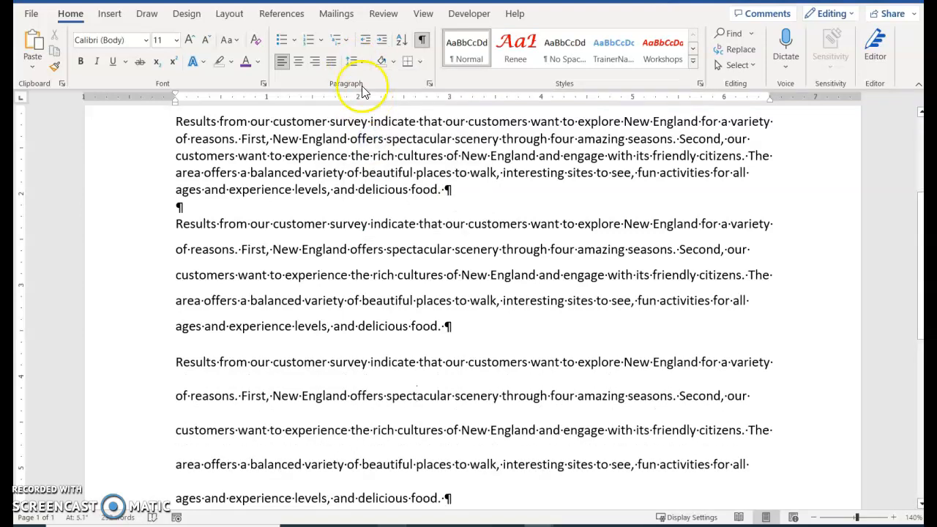
{"action": "left_click", "coordinate": [354, 61]}
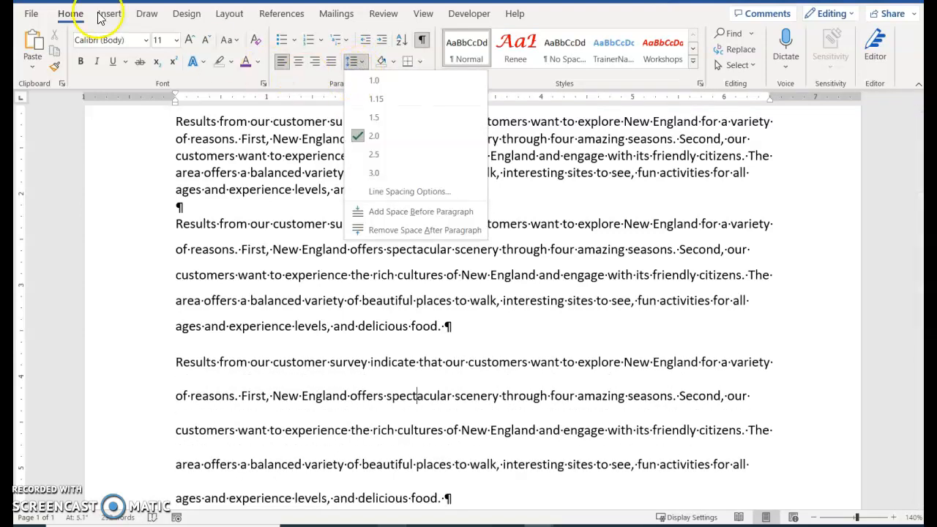
{"action": "key", "text": "Escape"}
{"action": "key", "text": "ctrl+s"}
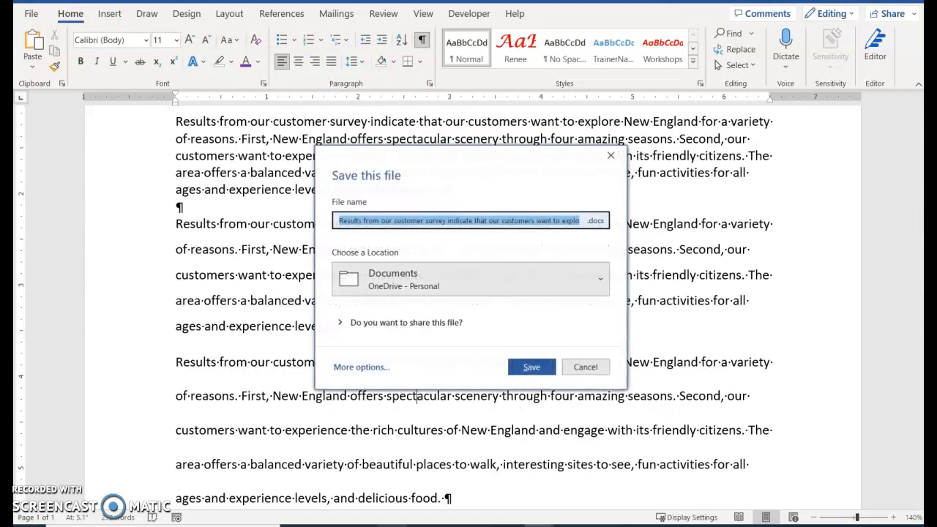
{"action": "left_click", "coordinate": [570, 369]}
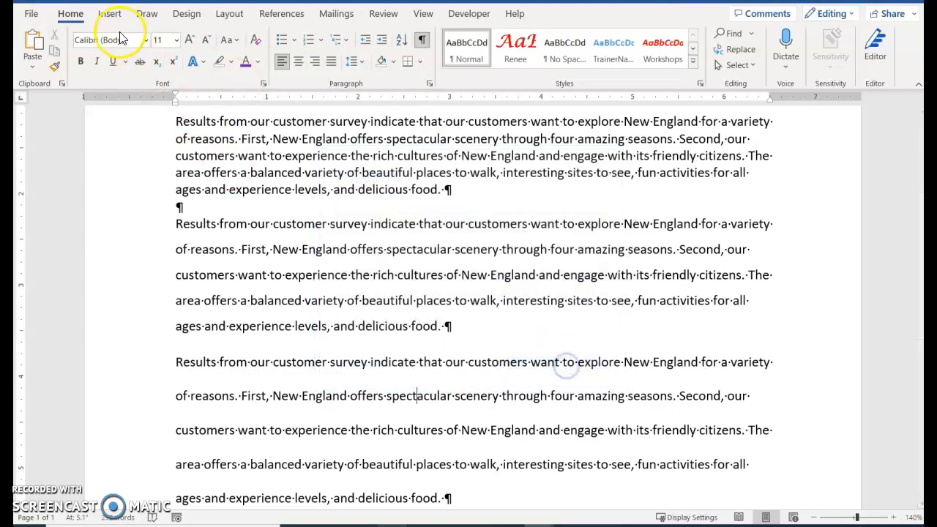
{"action": "key", "text": "ctrl+1"}
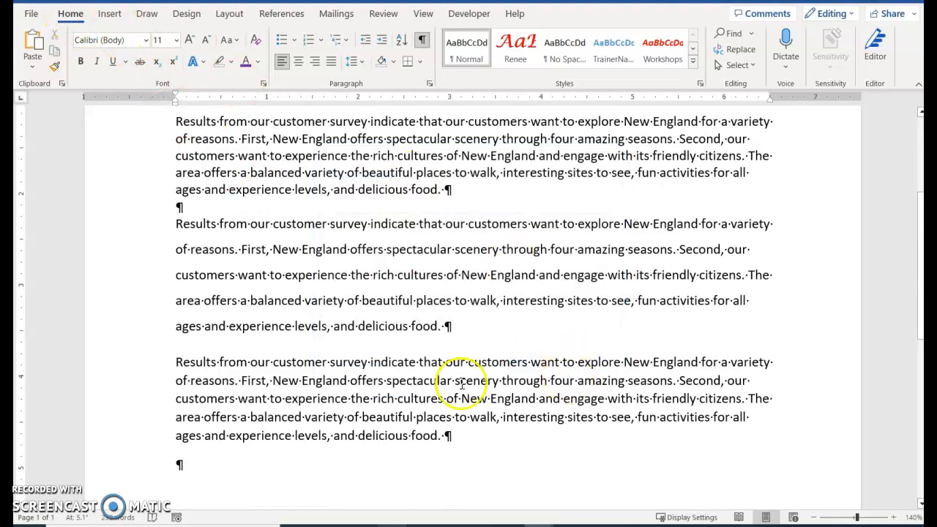
Step: Switch the fourth survey paragraph between double and single line spacing, and finish with 1.5 line spacing
{"action": "left_click", "coordinate": [356, 397]}
{"action": "left_click", "coordinate": [529, 382]}
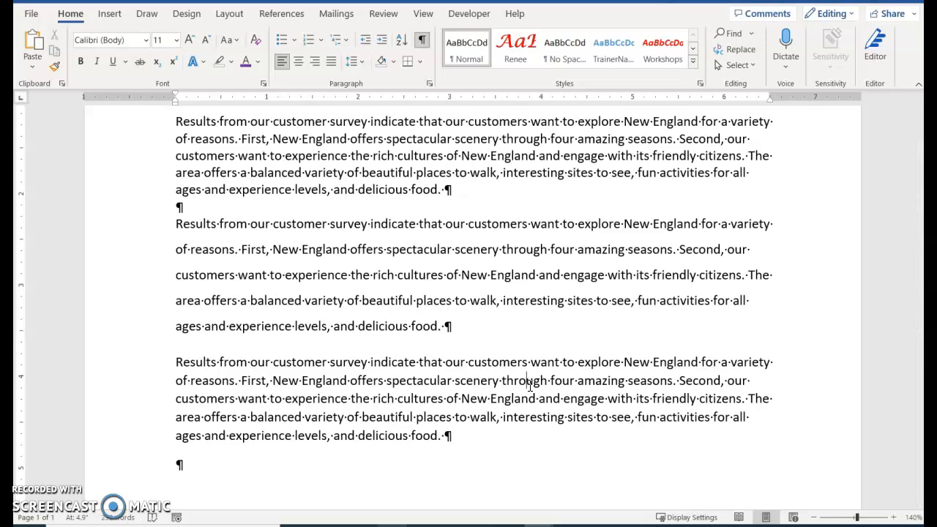
{"action": "key", "text": "ctrl+2"}
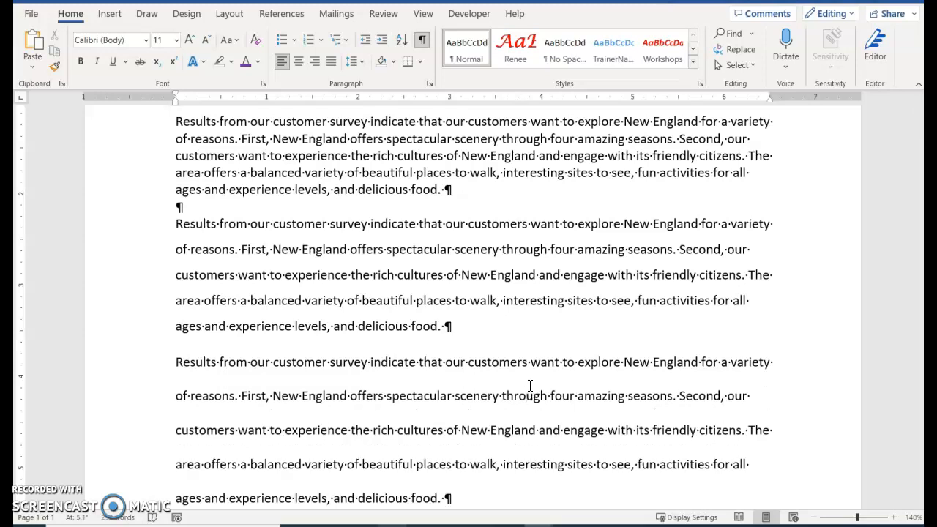
{"action": "key", "text": "ctrl+1"}
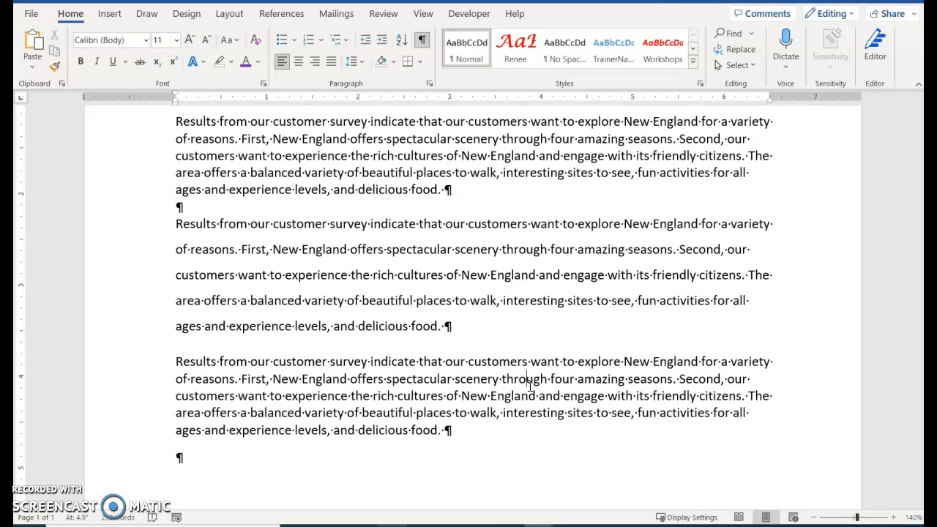
{"action": "key", "text": "ctrl+2"}
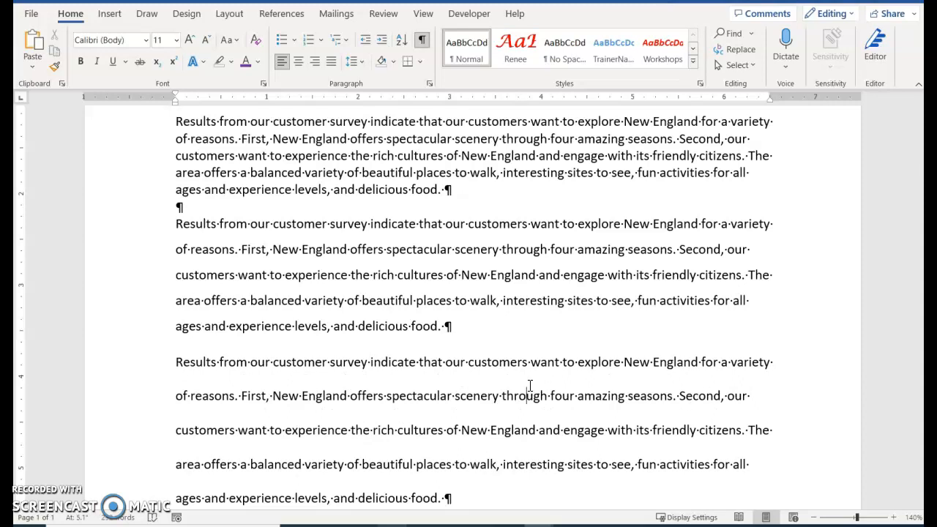
{"action": "key", "text": "ctrl+5"}
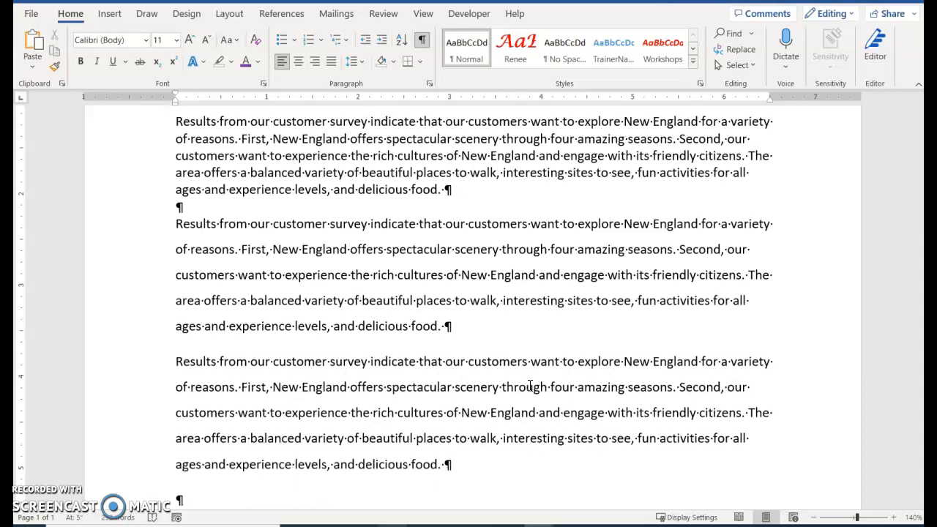
Step: Switch the fourth survey paragraph to single and back to double line spacing, and check the setting in the Paragraph dialog
{"action": "key", "text": "ctrl+1"}
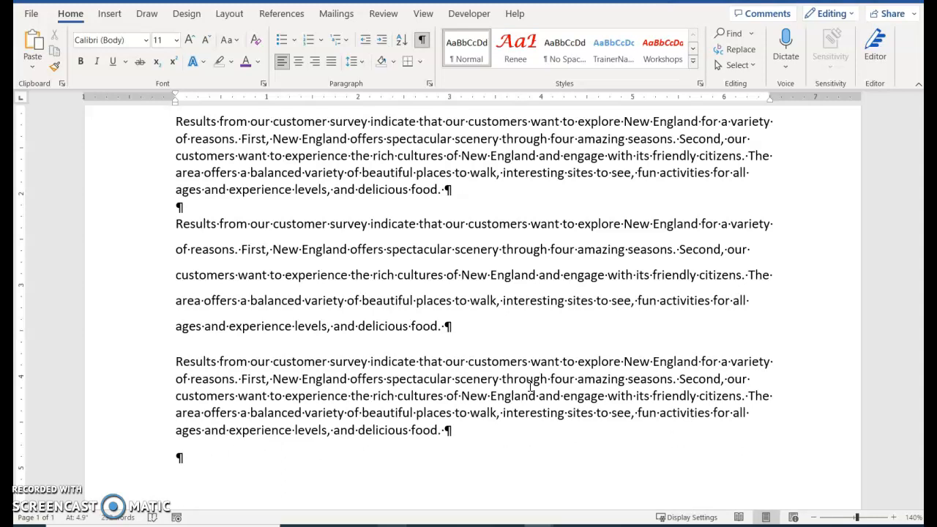
{"action": "key", "text": "ctrl+2"}
{"action": "key", "text": "ctrl+2"}
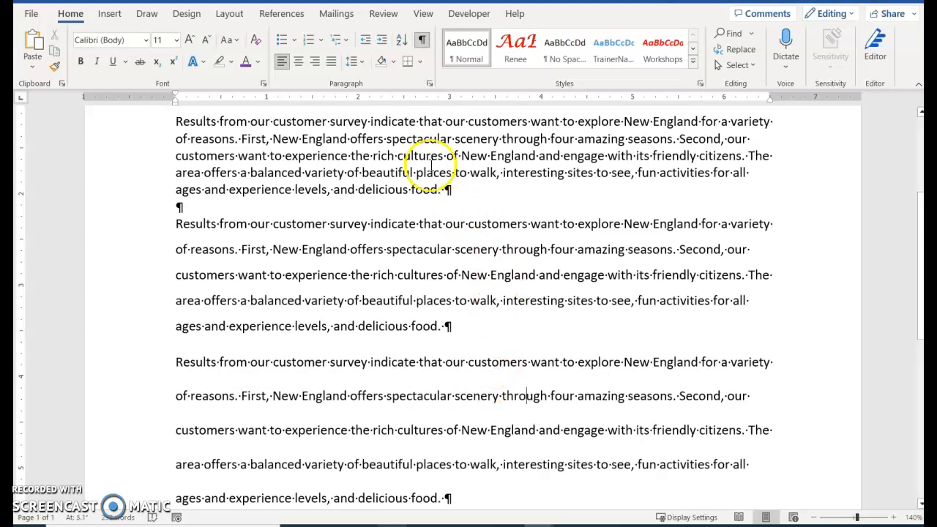
{"action": "left_click", "coordinate": [430, 84]}
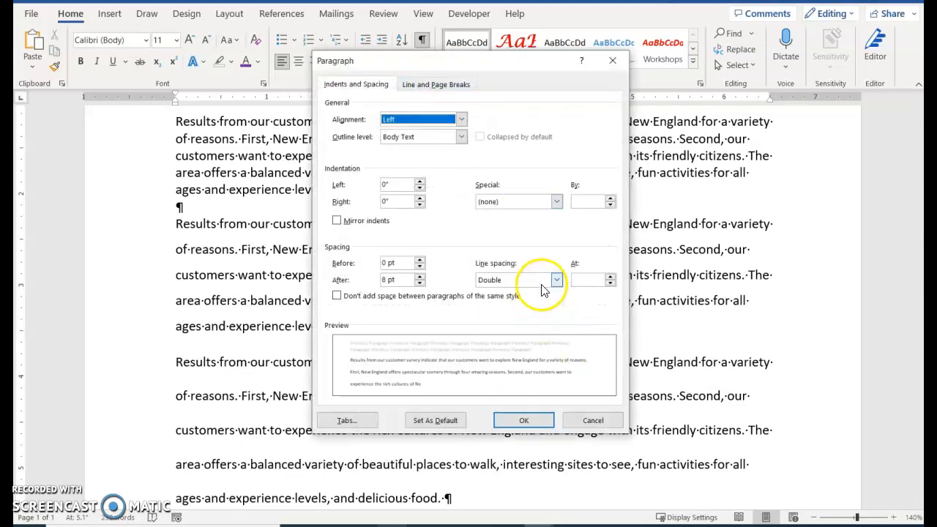
{"action": "left_click", "coordinate": [524, 420]}
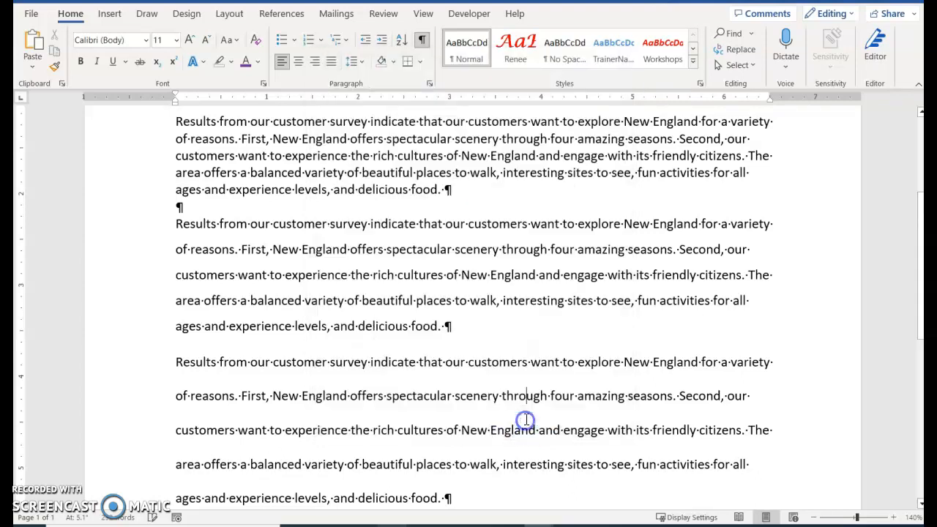
Step: Review the first survey paragraph's before, after and line spacing settings in the Paragraph dialog
{"action": "scroll", "coordinate": [531, 402], "scroll_direction": "up", "scroll_amount": 3}
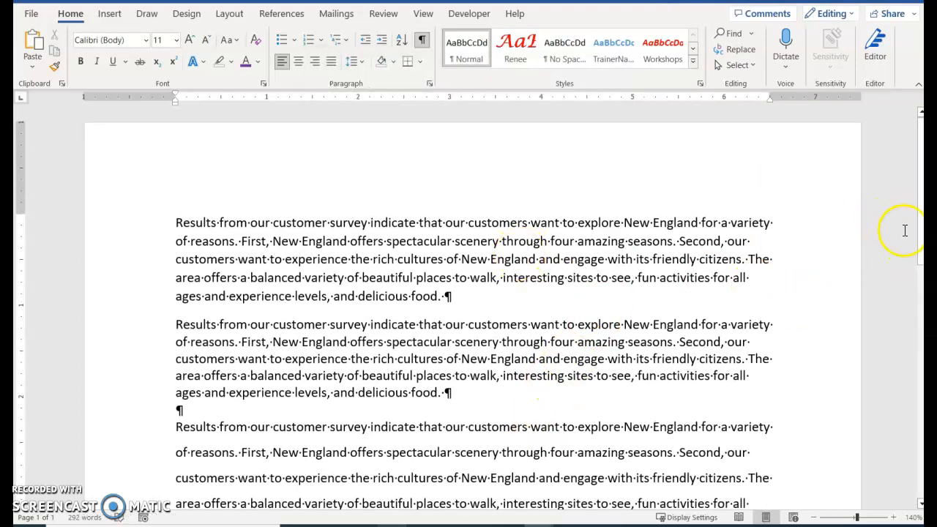
{"action": "scroll", "coordinate": [920, 242], "scroll_direction": "down", "scroll_amount": 1}
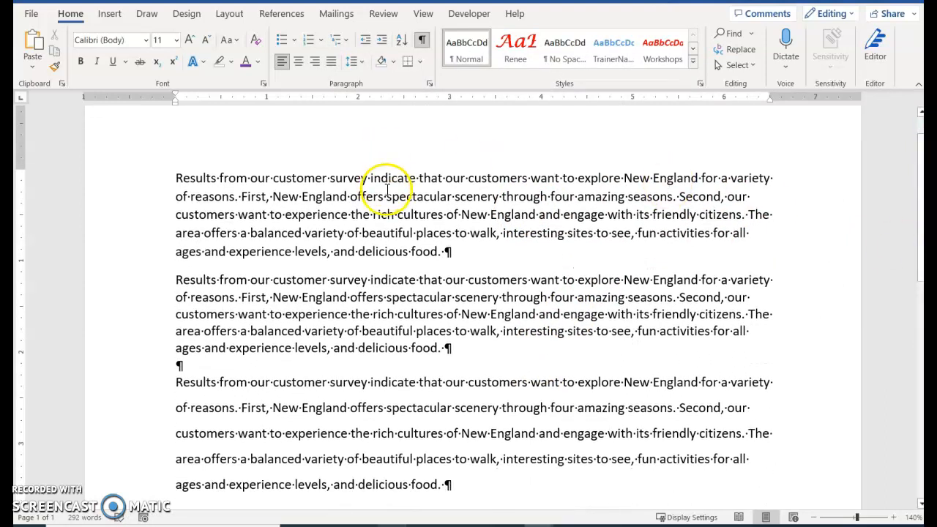
{"action": "left_click", "coordinate": [430, 82]}
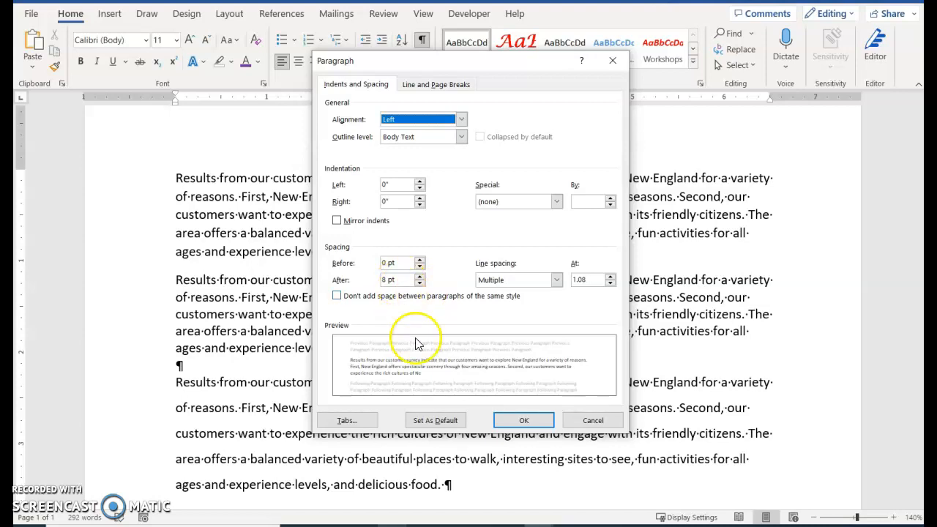
{"action": "left_click", "coordinate": [541, 421]}
{"action": "left_click", "coordinate": [412, 241]}
{"action": "left_click", "coordinate": [356, 198]}
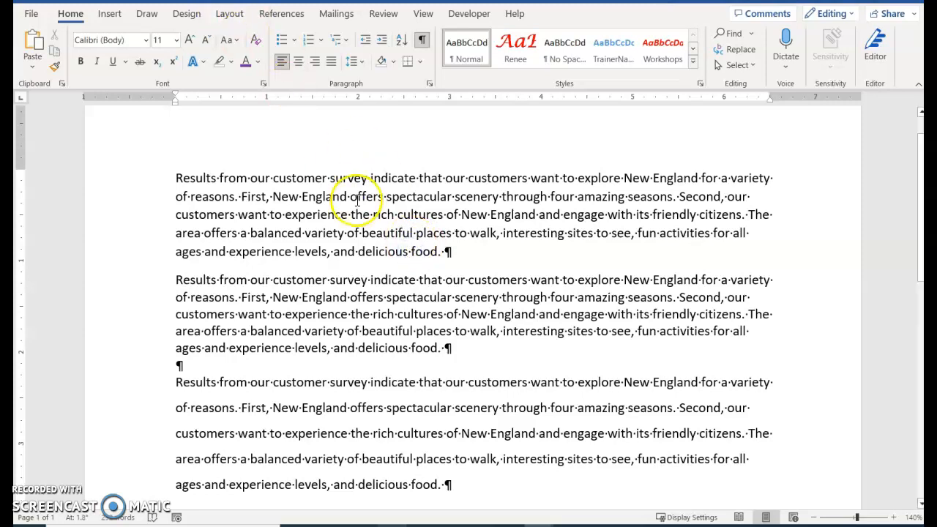
Step: Try increasing the spacing after the first survey paragraph through 24 and 36 pt to 48 pt, and set it back to 8 pt
{"action": "left_click", "coordinate": [231, 13]}
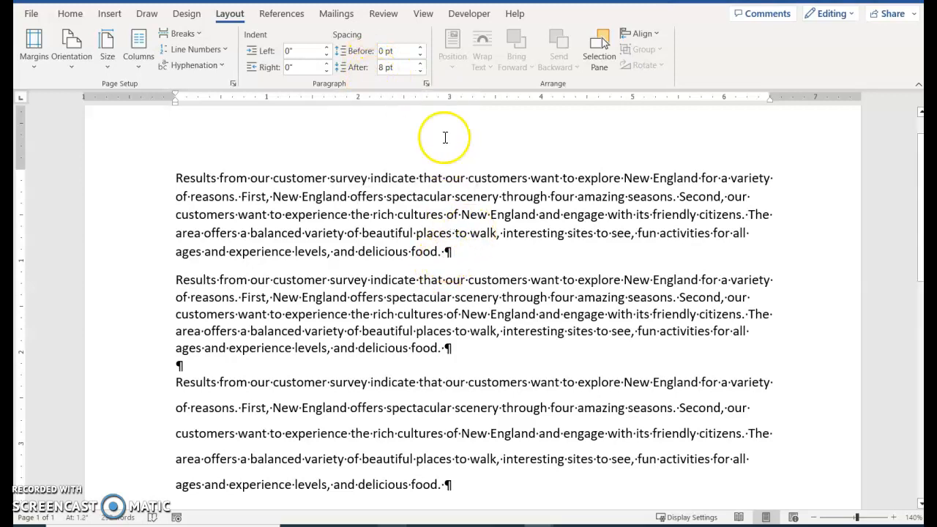
{"action": "left_click", "coordinate": [424, 63]}
{"action": "left_click", "coordinate": [423, 64]}
{"action": "left_click", "coordinate": [423, 64]}
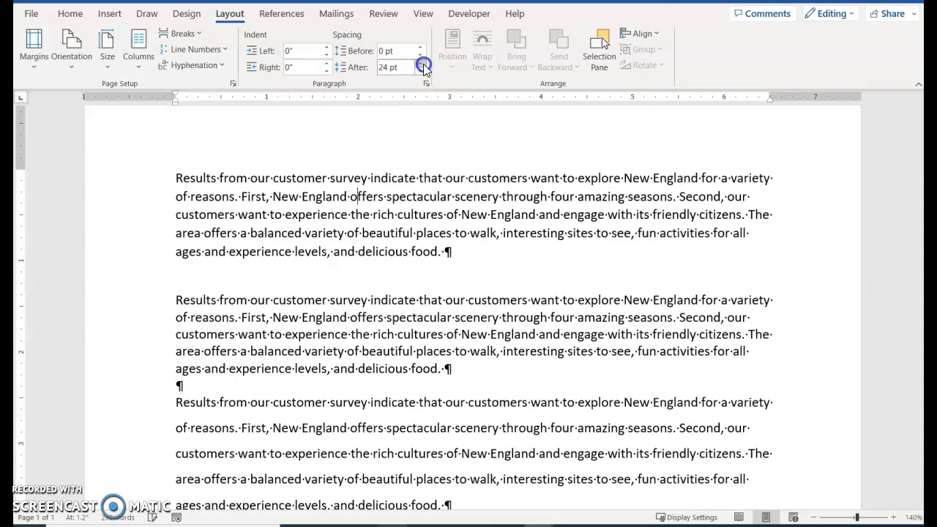
{"action": "left_click", "coordinate": [424, 63]}
{"action": "left_click", "coordinate": [423, 63]}
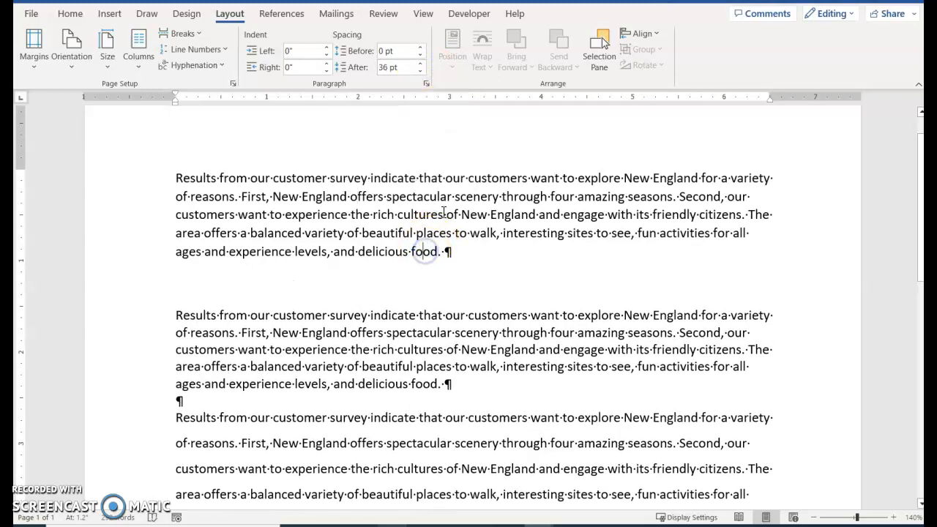
{"action": "left_click", "coordinate": [423, 64]}
{"action": "left_click", "coordinate": [423, 63]}
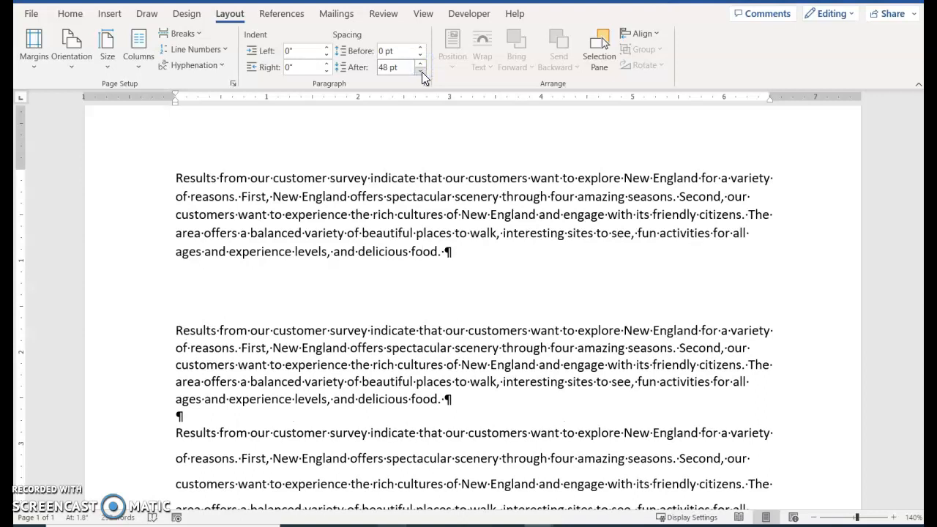
{"action": "left_click", "coordinate": [384, 66]}
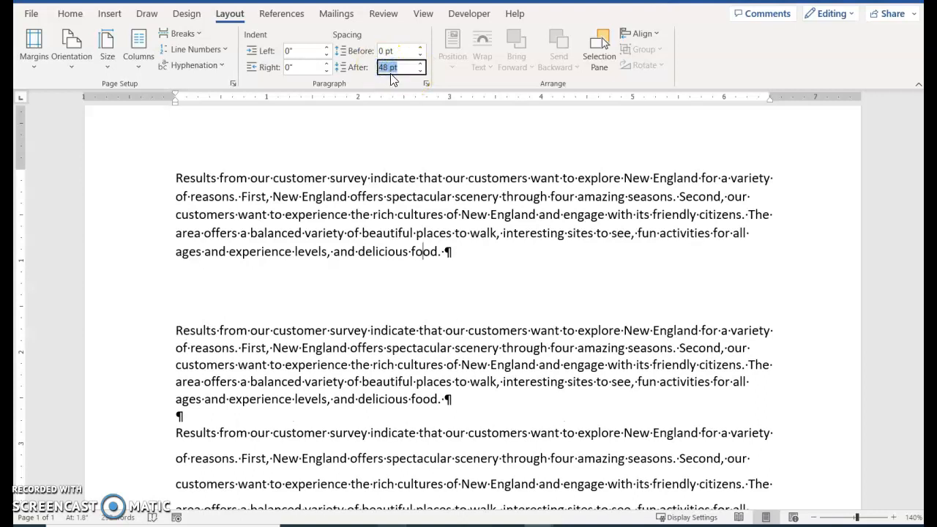
{"action": "type", "text": "8"}
{"action": "key", "text": "Return"}
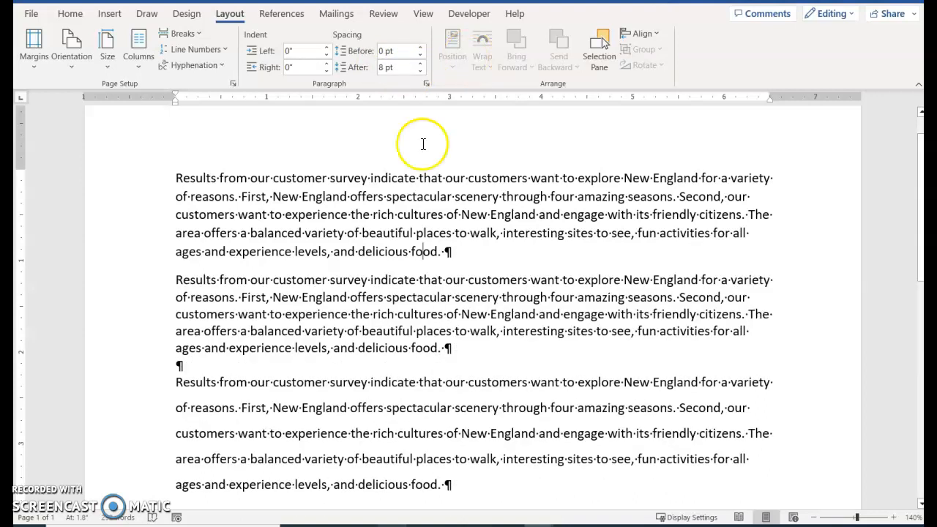
Step: Try increasing the spacing before the second survey paragraph past 18 pt, and lower it back to 0 pt
{"action": "left_click", "coordinate": [371, 297]}
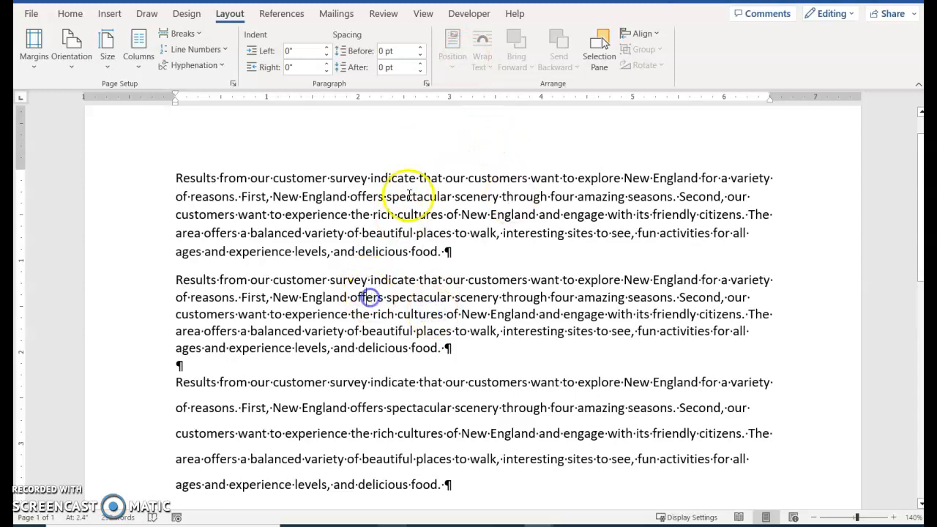
{"action": "left_click", "coordinate": [422, 47]}
{"action": "left_click", "coordinate": [423, 47]}
{"action": "left_click", "coordinate": [423, 47]}
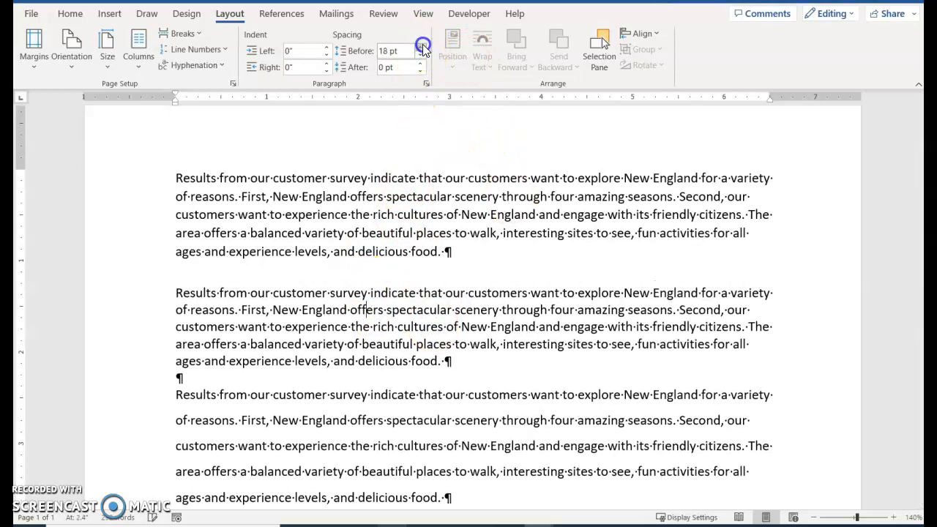
{"action": "left_click", "coordinate": [422, 47]}
{"action": "left_click", "coordinate": [420, 63]}
{"action": "left_click", "coordinate": [420, 63]}
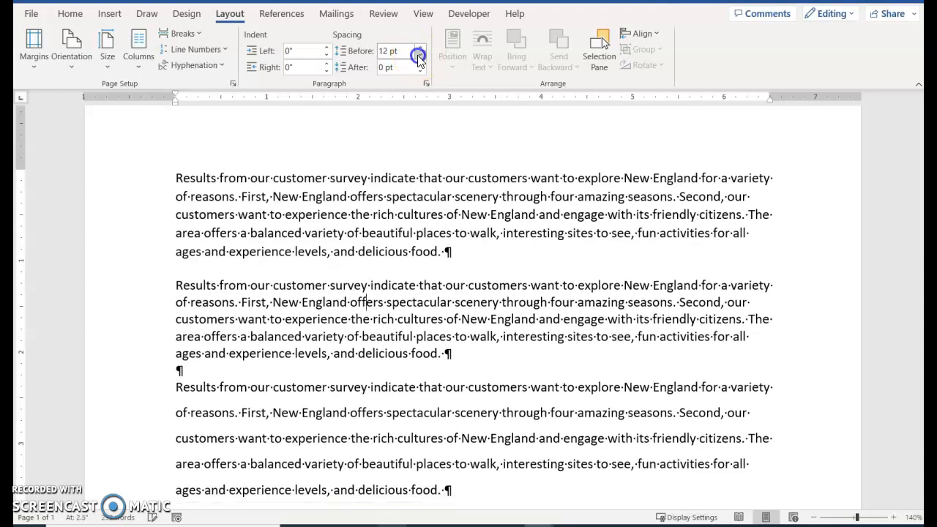
{"action": "left_click", "coordinate": [420, 63]}
{"action": "left_click", "coordinate": [420, 63]}
{"action": "left_click", "coordinate": [433, 296]}
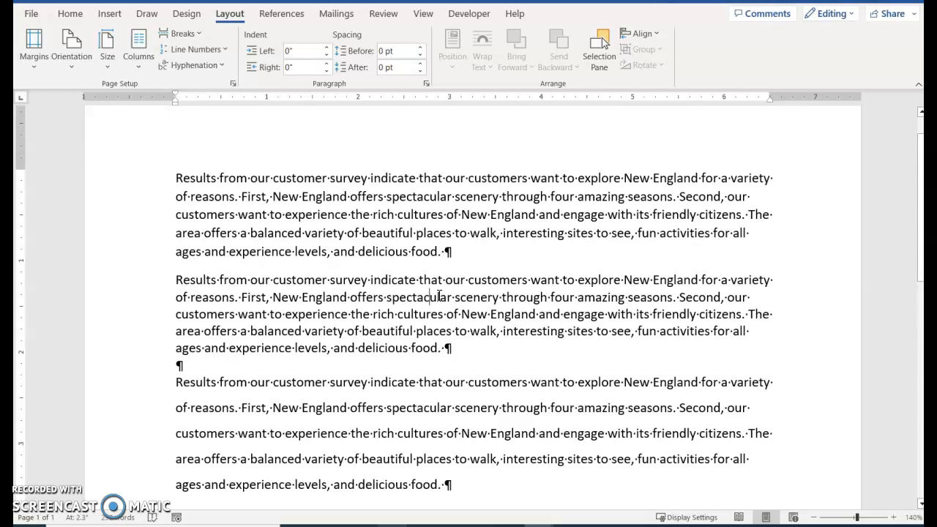
{"action": "left_click", "coordinate": [552, 331]}
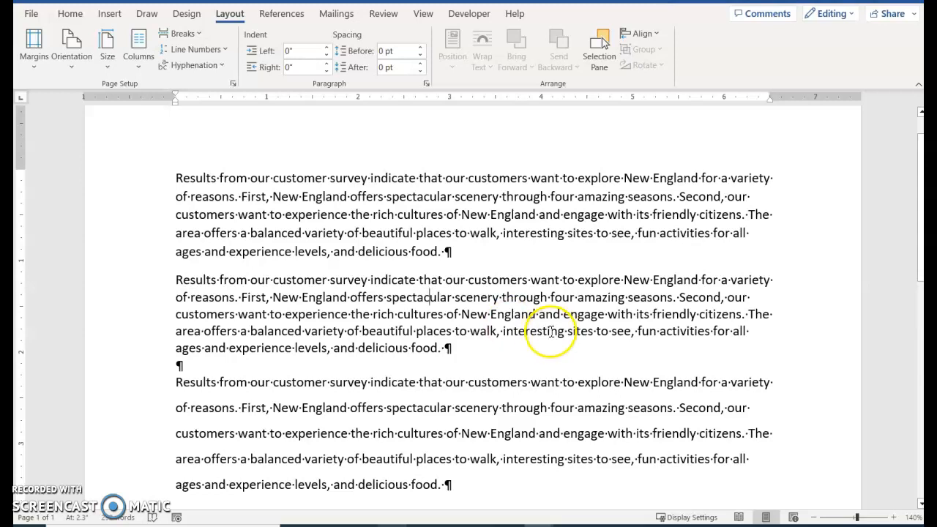